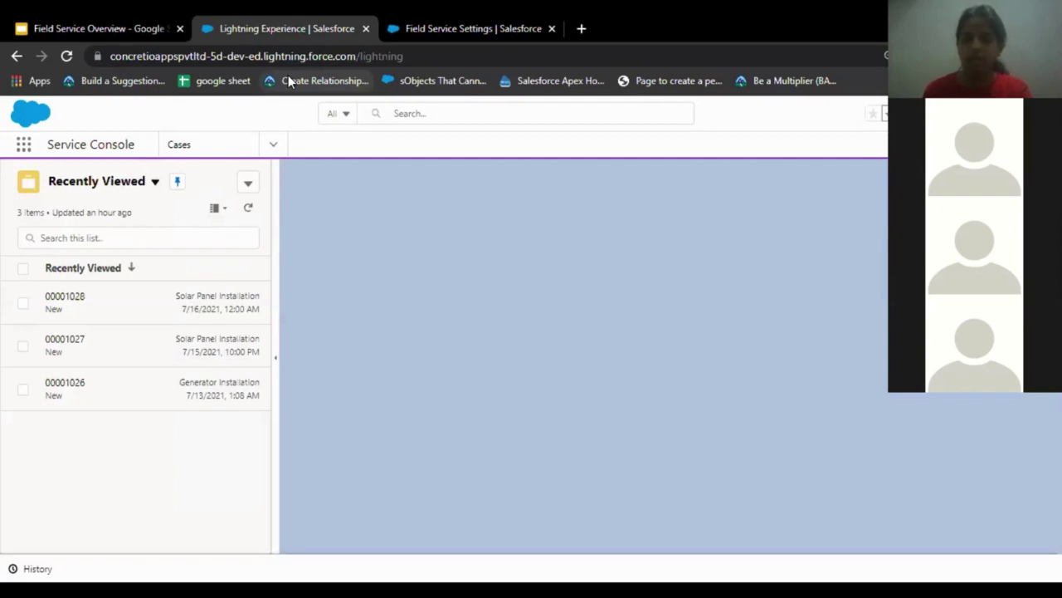
# Start a new case and assign the contact from Burlington Textiles Corp of America together with that company as the account.
pyautogui.click(248, 186)
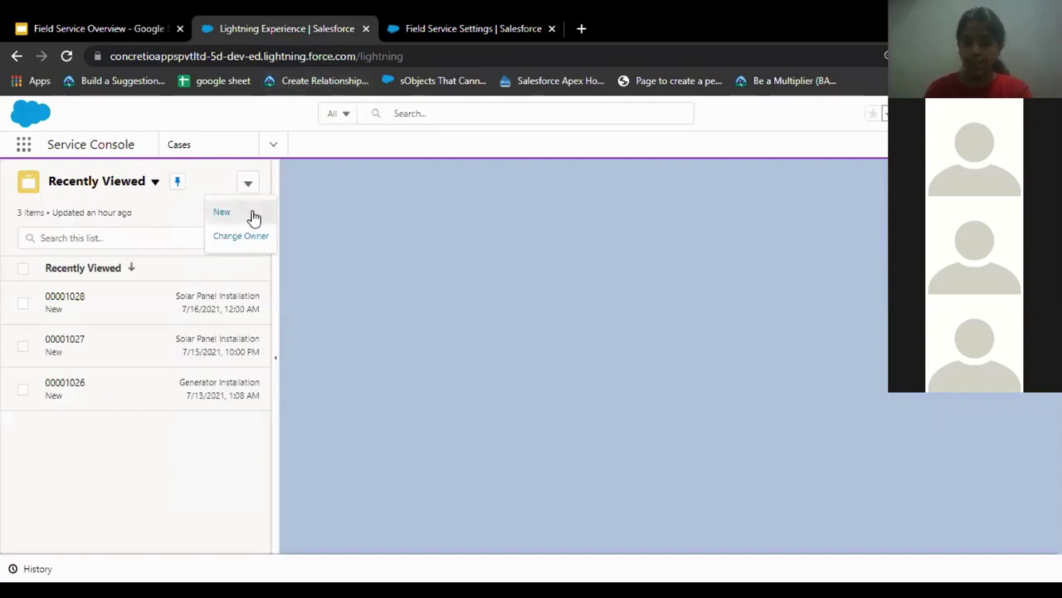
pyautogui.click(224, 213)
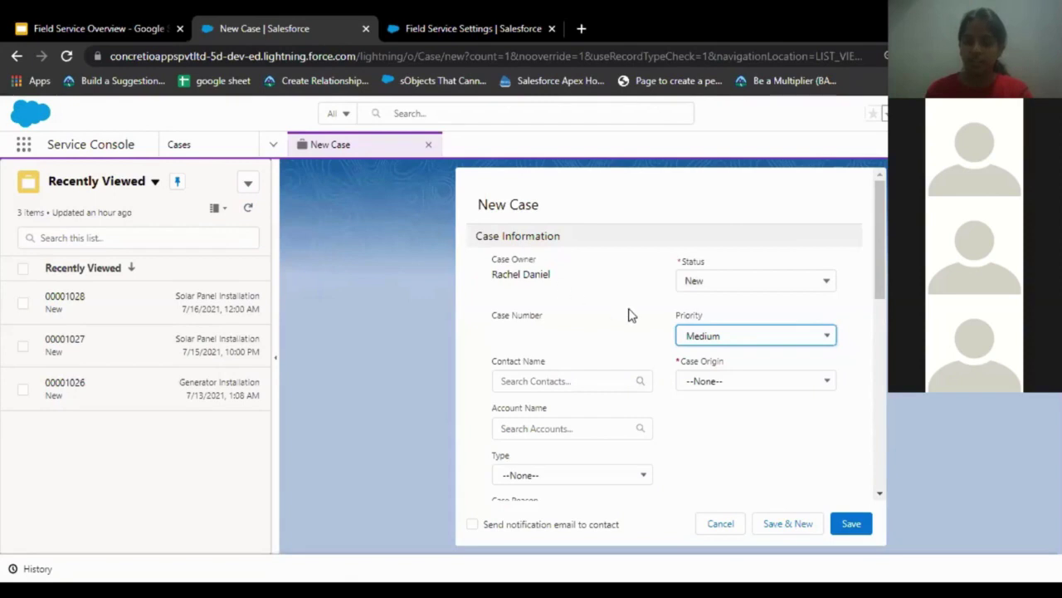
pyautogui.click(577, 379)
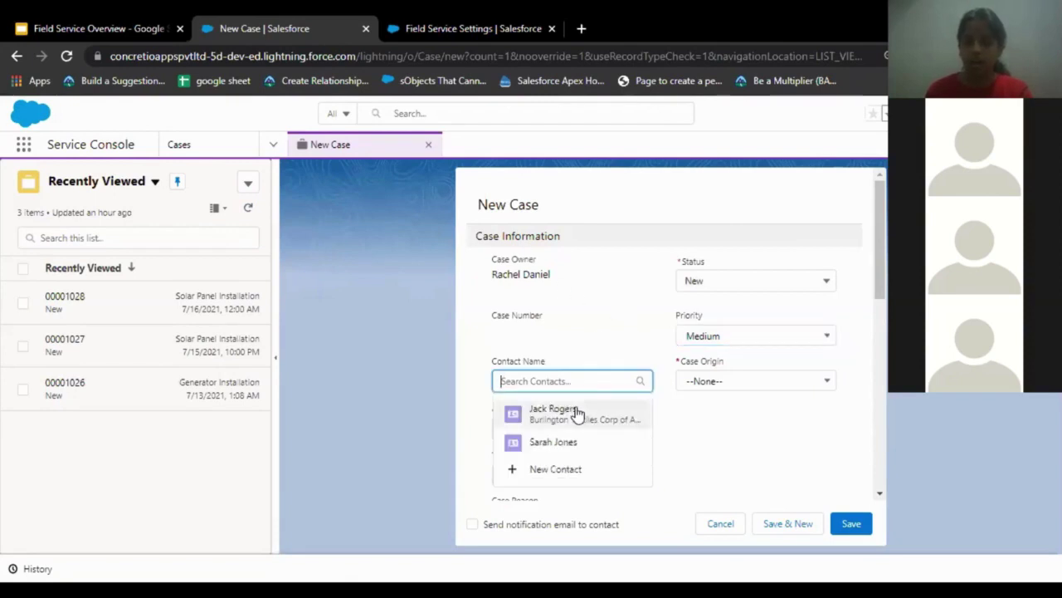
pyautogui.click(576, 410)
pyautogui.click(585, 436)
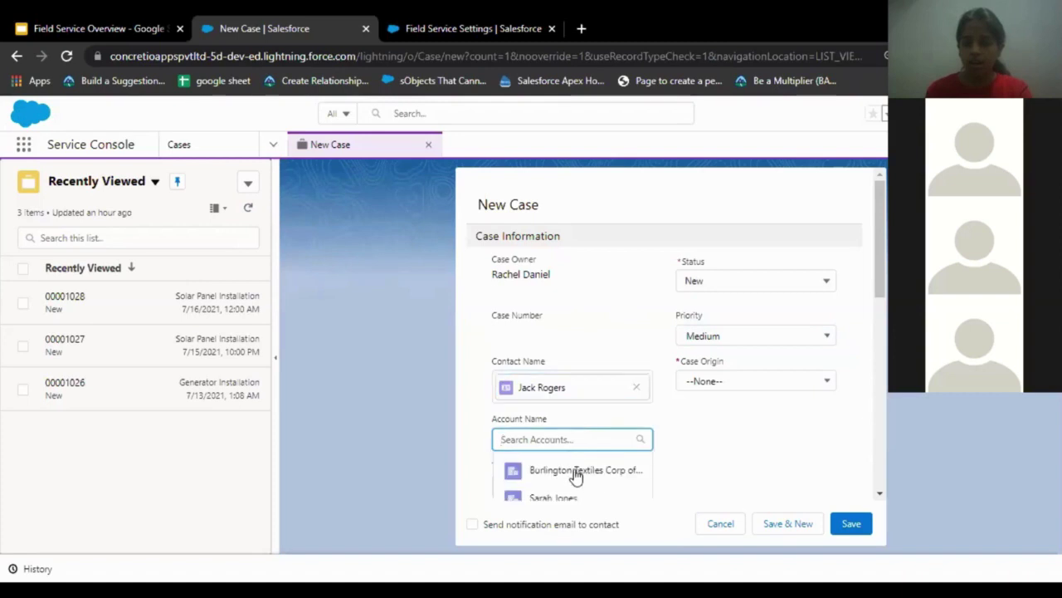
pyautogui.click(573, 472)
# Set the new case's origin to Phone, its type to Electronic and its reason to Installation.
pyautogui.click(790, 377)
pyautogui.click(791, 378)
pyautogui.click(793, 379)
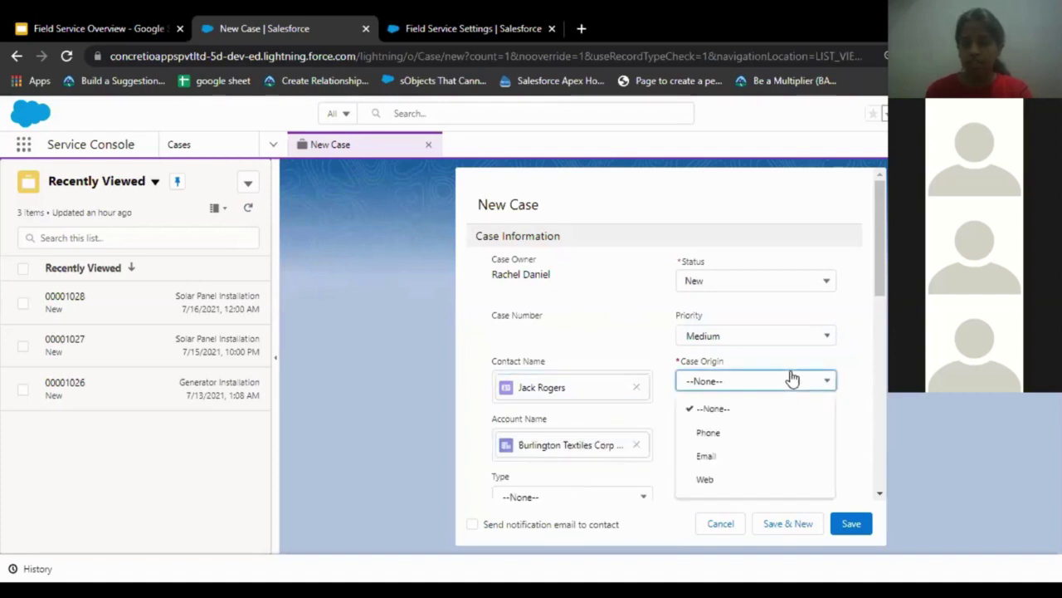
pyautogui.click(710, 434)
pyautogui.scroll(-4, 712, 440)
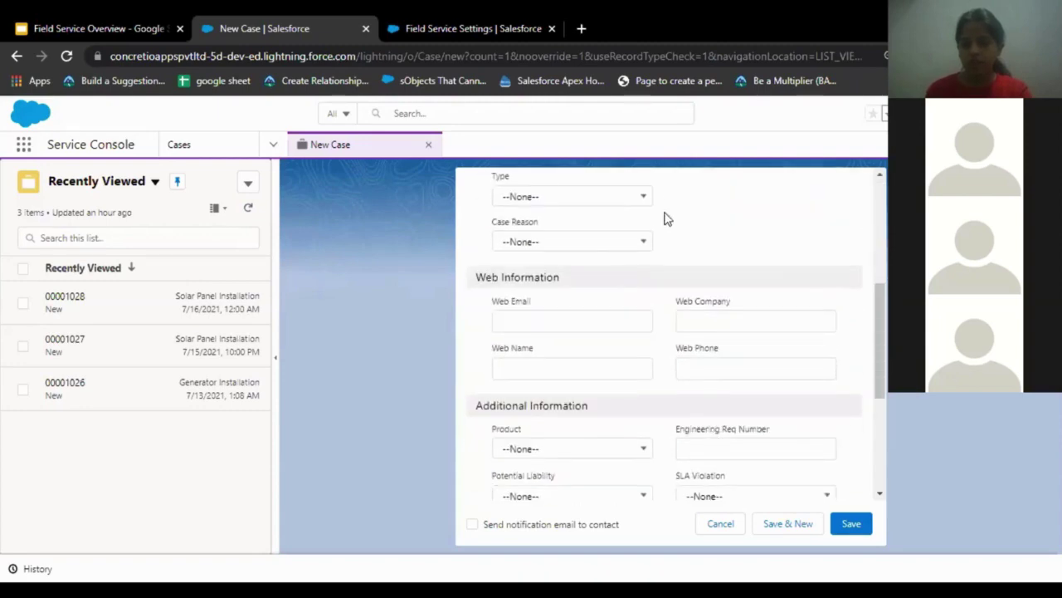
pyautogui.click(645, 198)
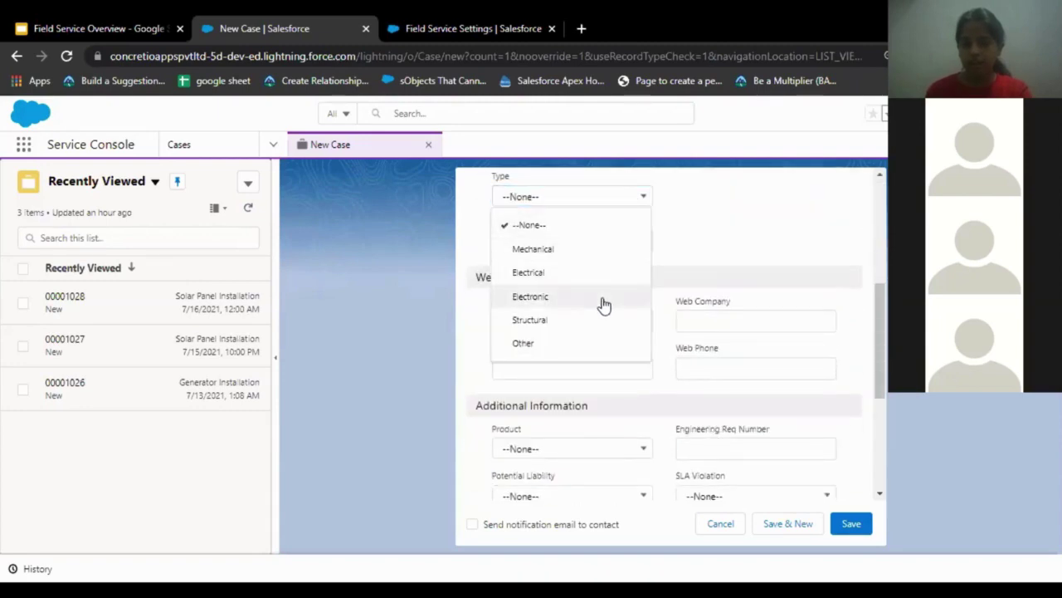
pyautogui.click(602, 299)
pyautogui.click(602, 242)
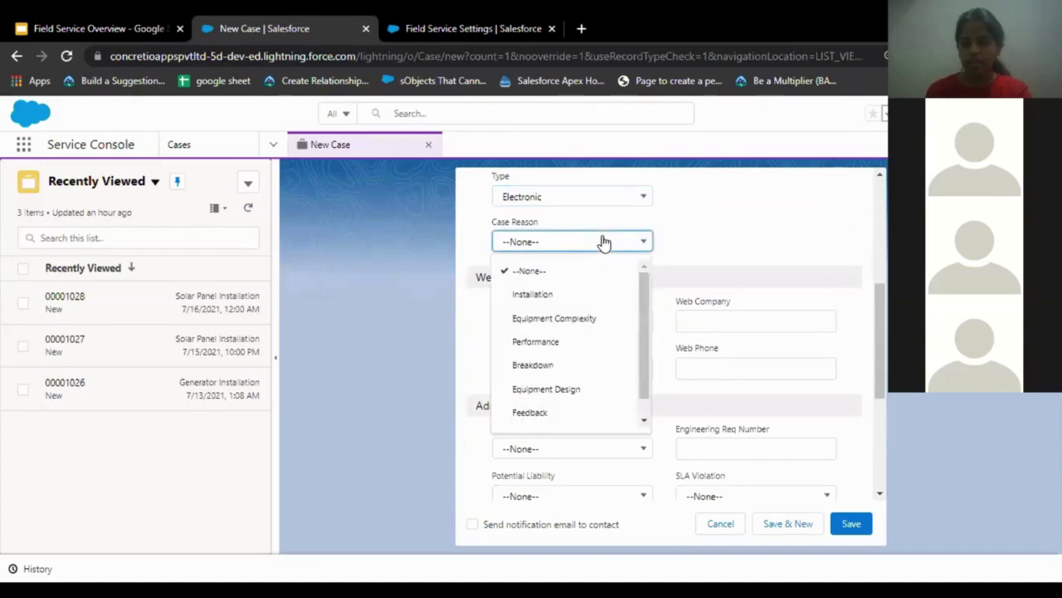
pyautogui.click(566, 301)
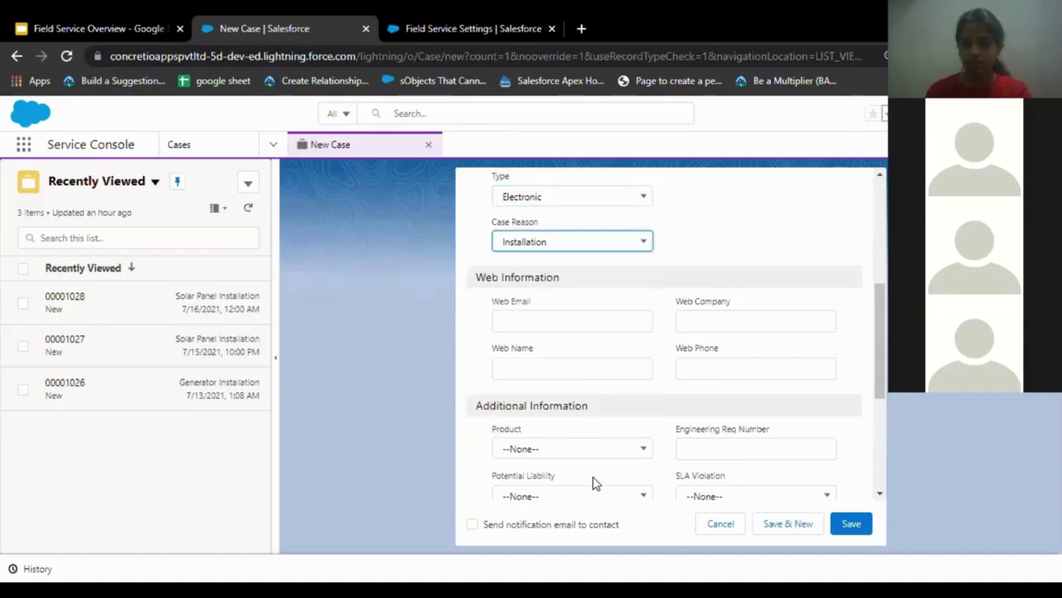
# Enter "Solar Panel Installation" as the case subject and save the case.
pyautogui.scroll(-3, 592, 464)
pyautogui.click(622, 332)
pyautogui.write('S')
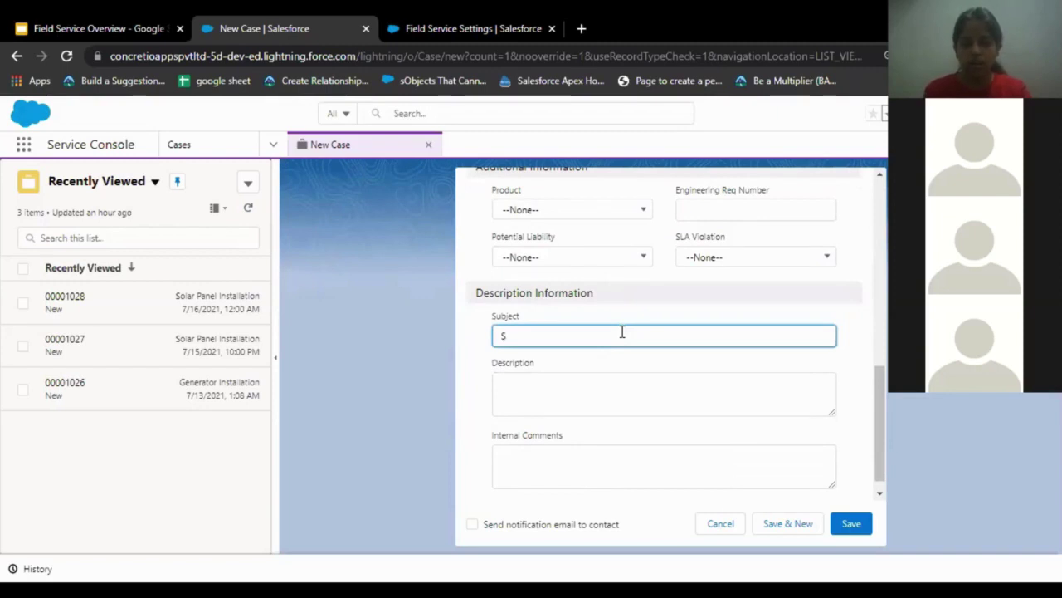
pyautogui.write('olar P')
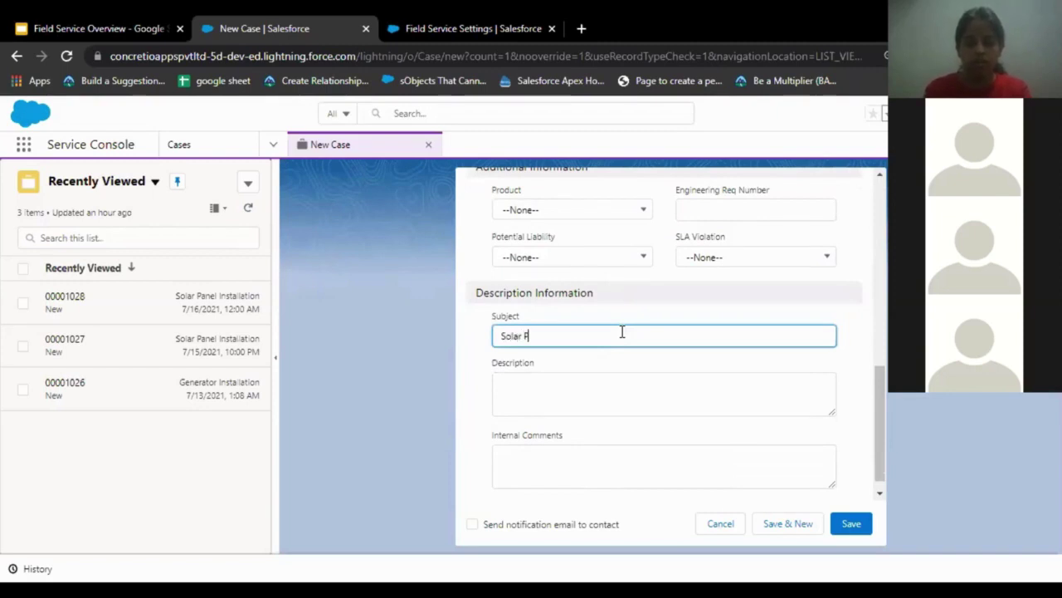
pyautogui.write('anel Installation')
pyautogui.click(847, 528)
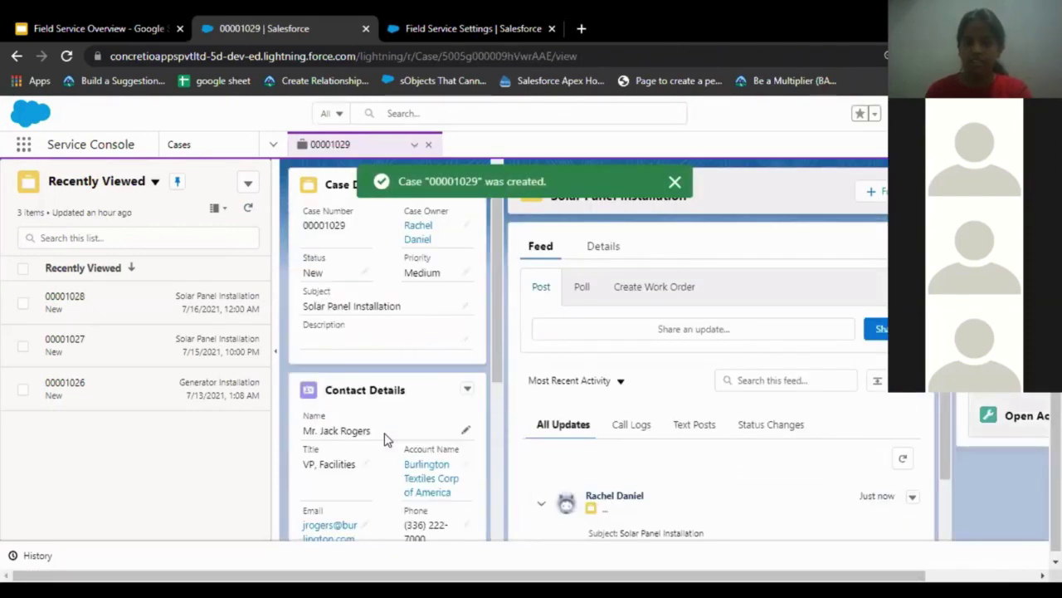
# Start a work order from the case, with Burlington Textiles Corp of America as account and that company's contact.
pyautogui.scroll(-3, 384, 437)
pyautogui.scroll(3, 393, 398)
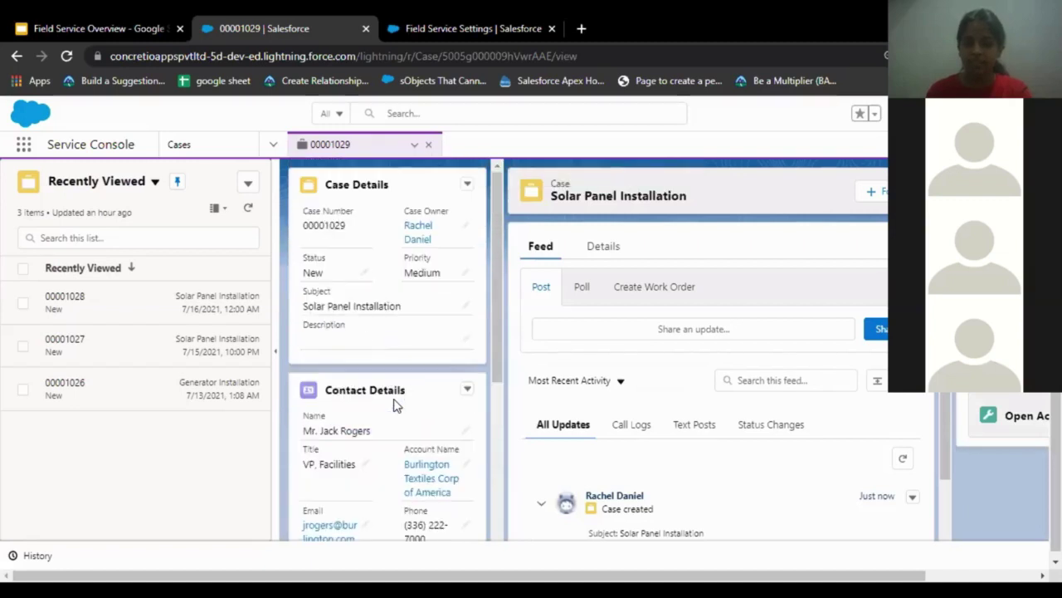
pyautogui.click(648, 287)
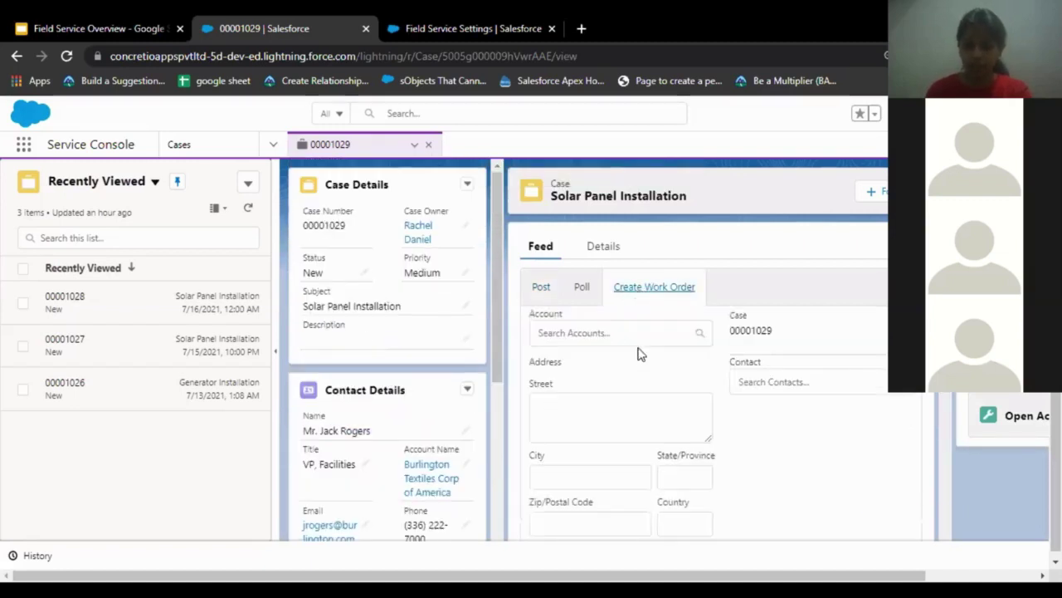
pyautogui.scroll(-2, 639, 354)
pyautogui.click(615, 280)
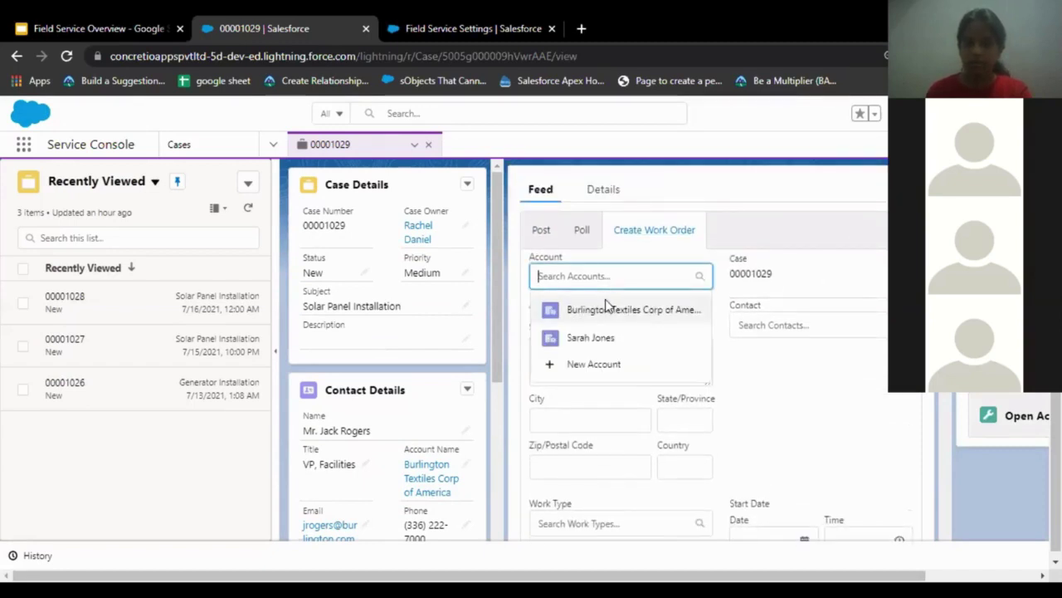
pyautogui.click(607, 309)
pyautogui.click(771, 334)
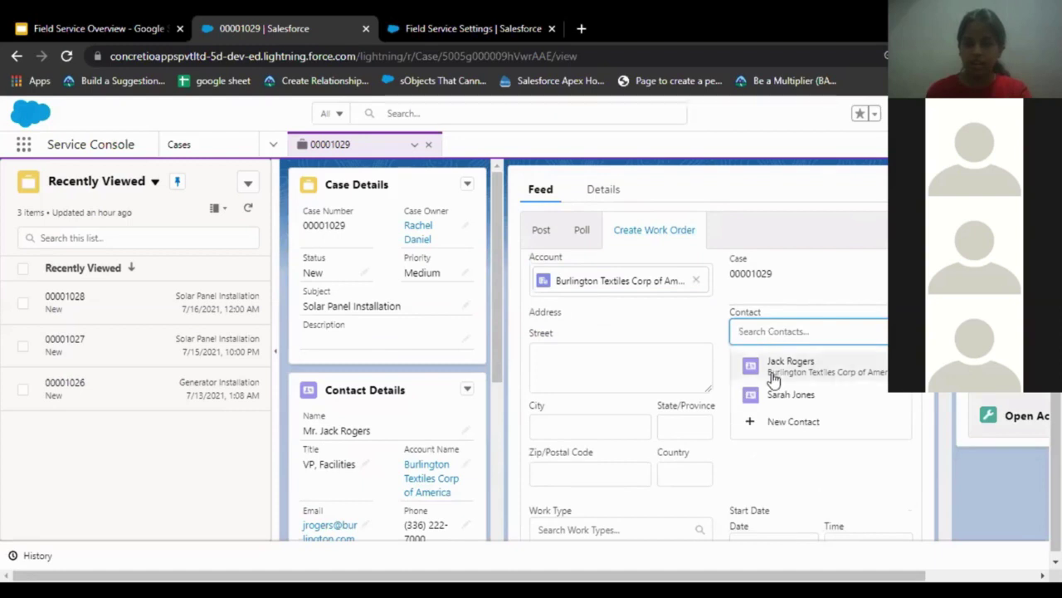
pyautogui.click(774, 377)
# Set the work order's work type to Installation.
pyautogui.click(672, 379)
pyautogui.scroll(-2, 672, 378)
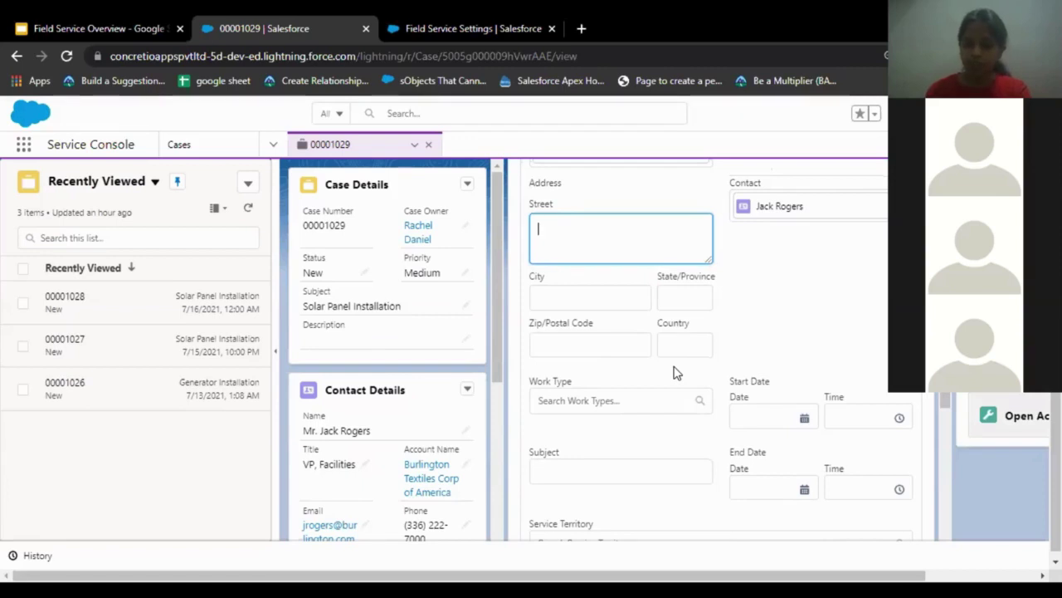
pyautogui.scroll(-1, 674, 373)
pyautogui.click(650, 330)
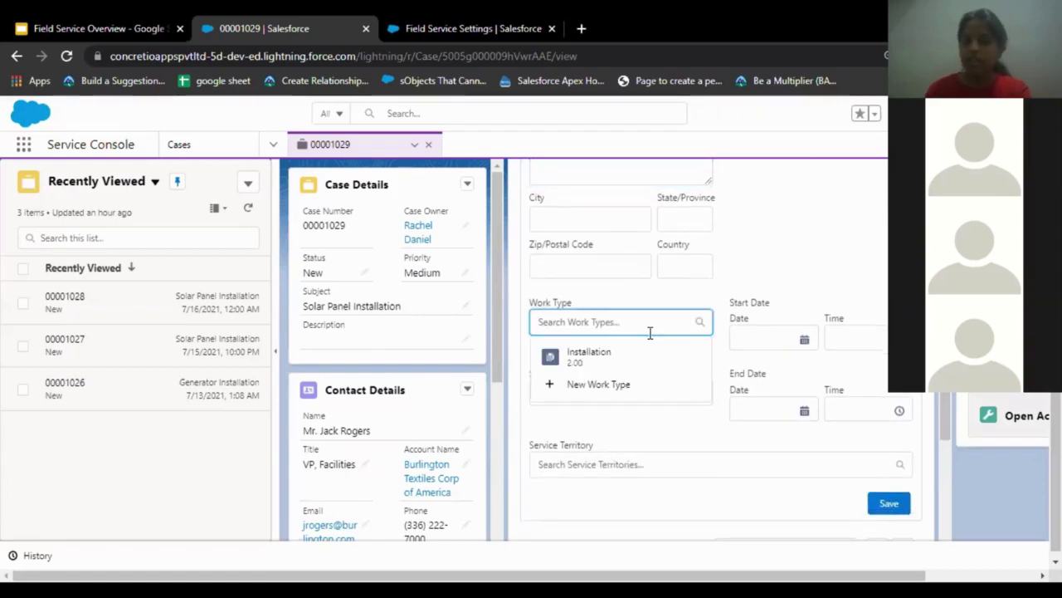
pyautogui.click(579, 371)
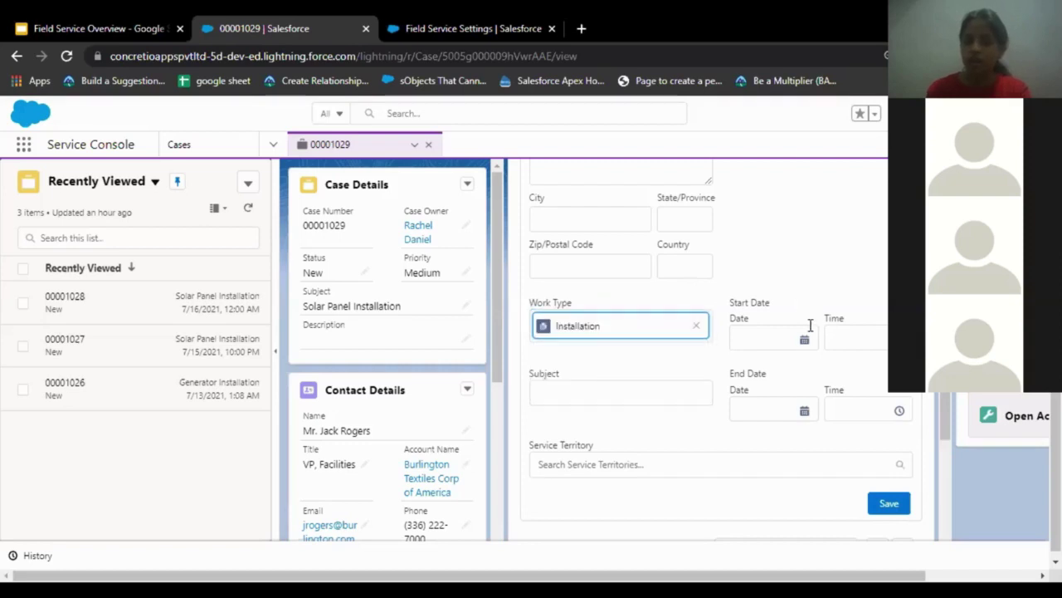
# Set the work order's start to 7/16/2021 at 12:00 PM and save the work order.
pyautogui.click(801, 339)
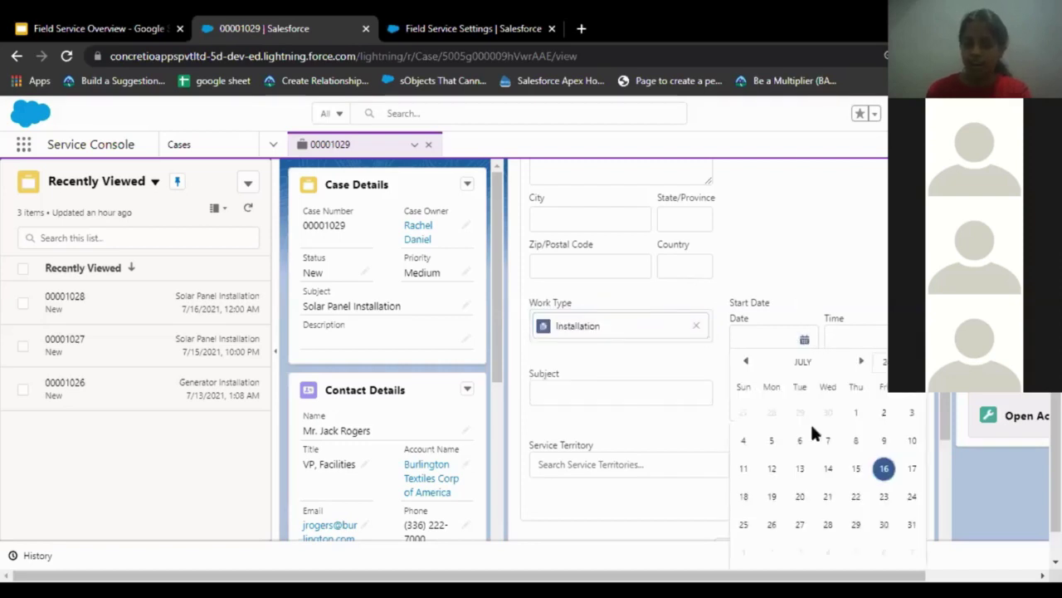
pyautogui.click(883, 468)
pyautogui.click(851, 113)
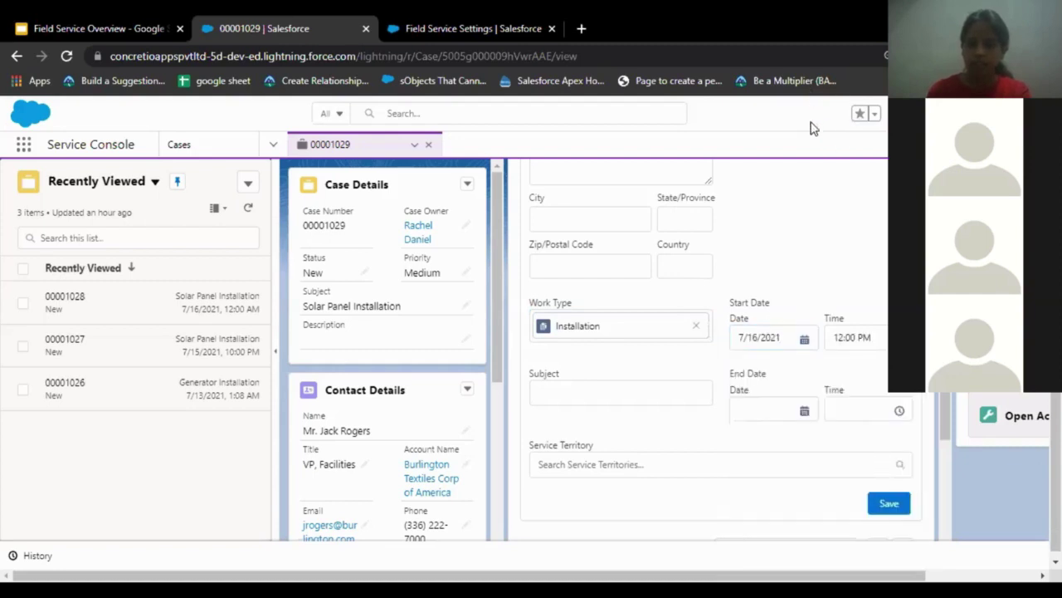
pyautogui.click(873, 504)
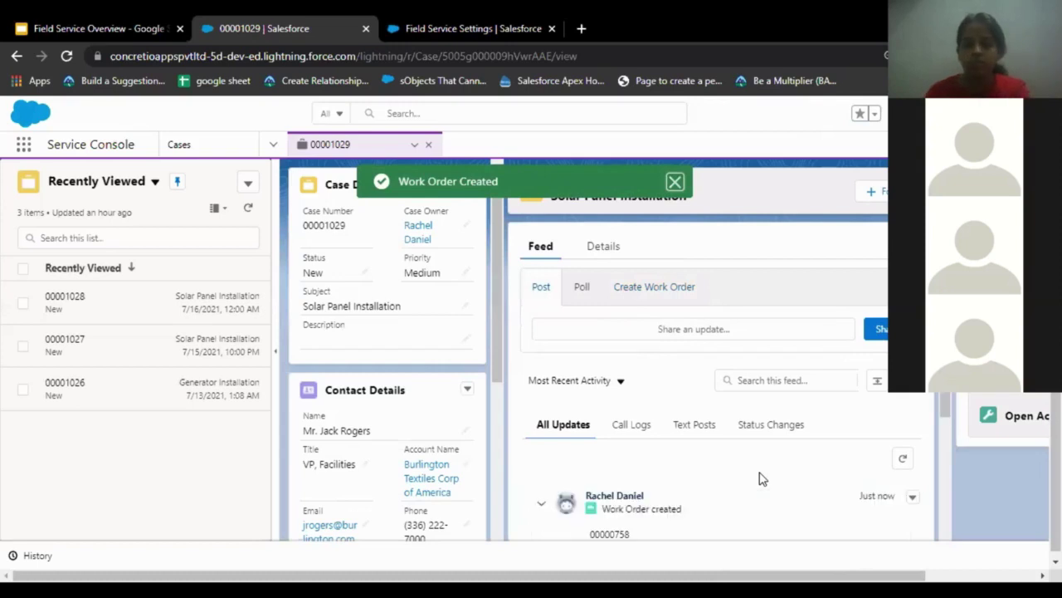
# Open the newly created work order from the case feed and open its service appointment.
pyautogui.scroll(-3, 762, 479)
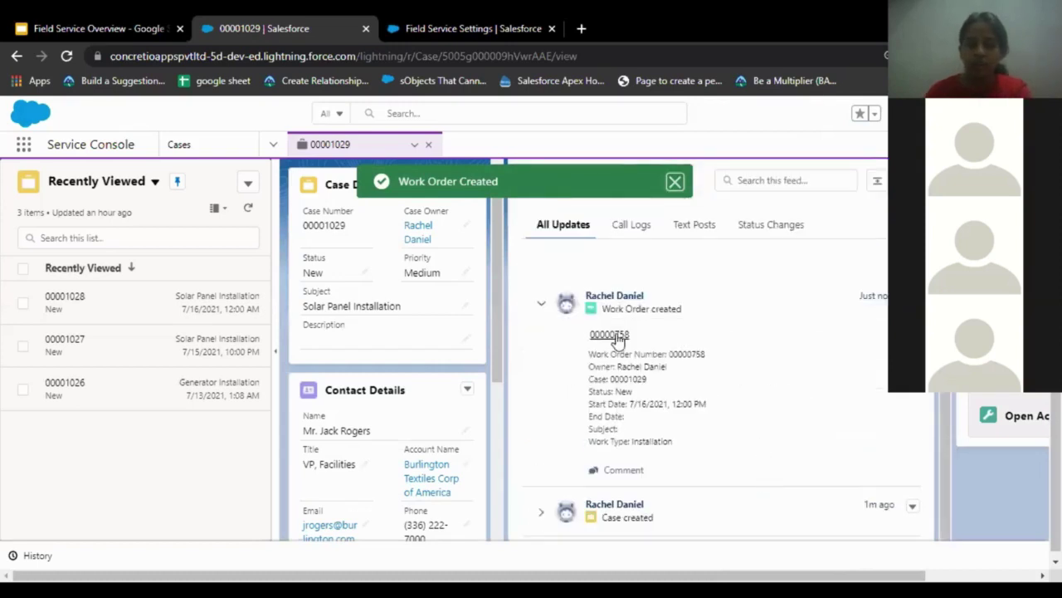
pyautogui.click(610, 335)
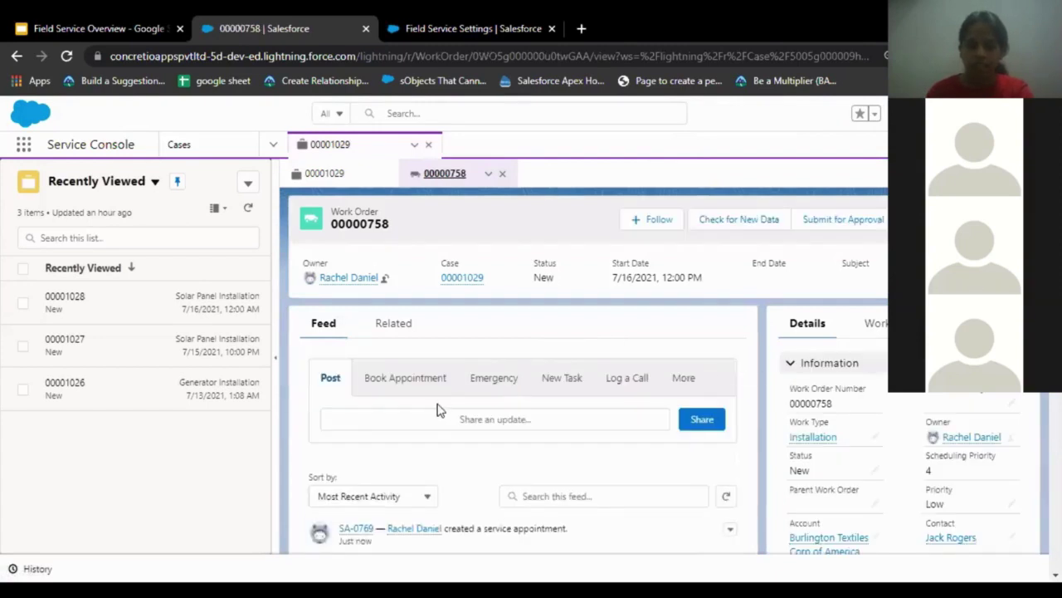
pyautogui.scroll(-2, 438, 410)
pyautogui.scroll(-1, 438, 413)
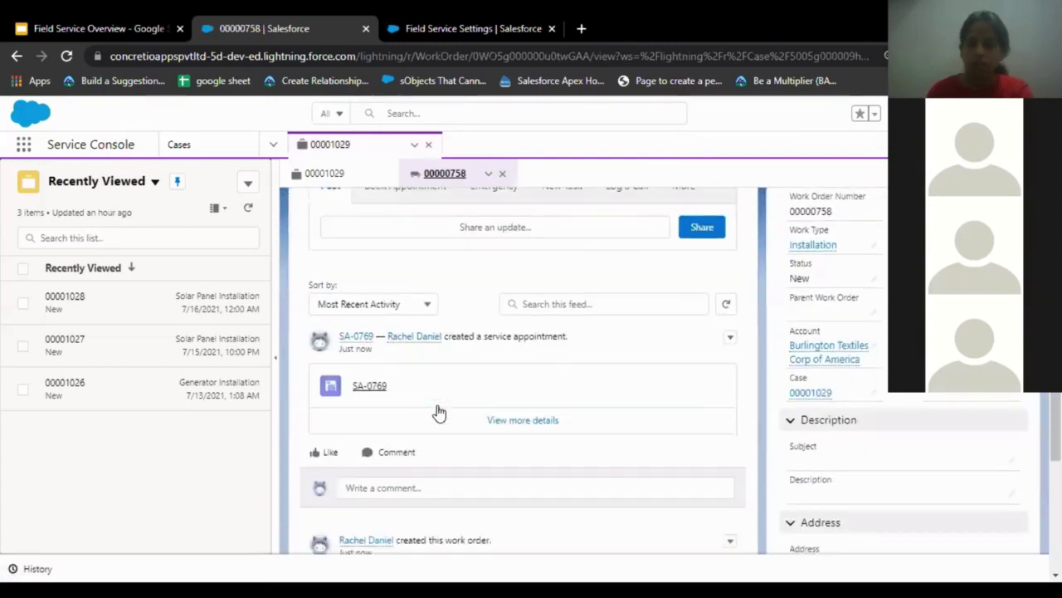
pyautogui.click(369, 386)
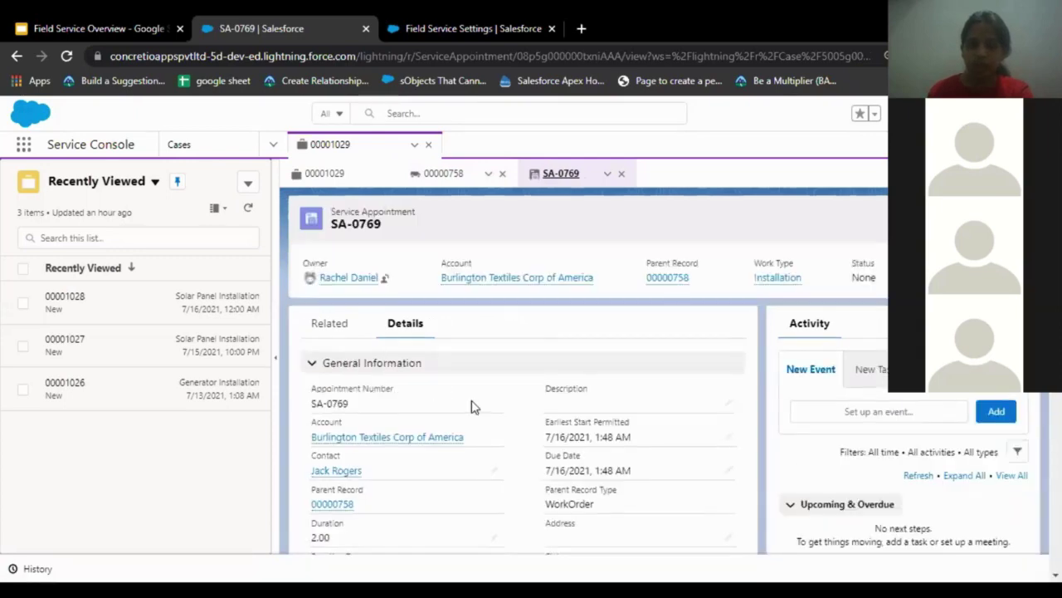
# Edit the service appointment's details and set its due date to 7/19/2021.
pyautogui.scroll(-2, 472, 407)
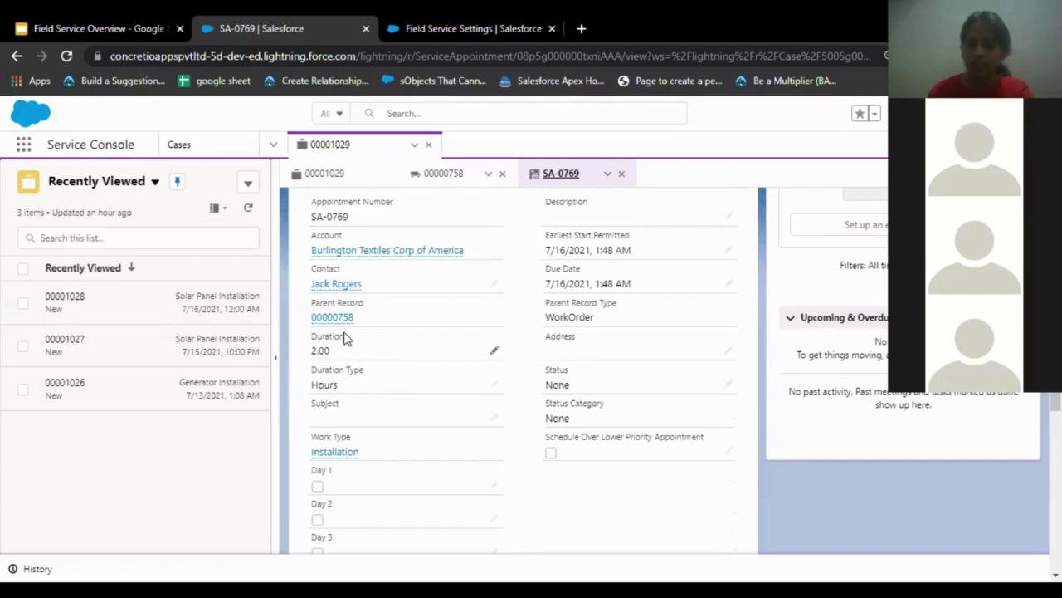
pyautogui.scroll(1, 559, 341)
pyautogui.scroll(1, 558, 341)
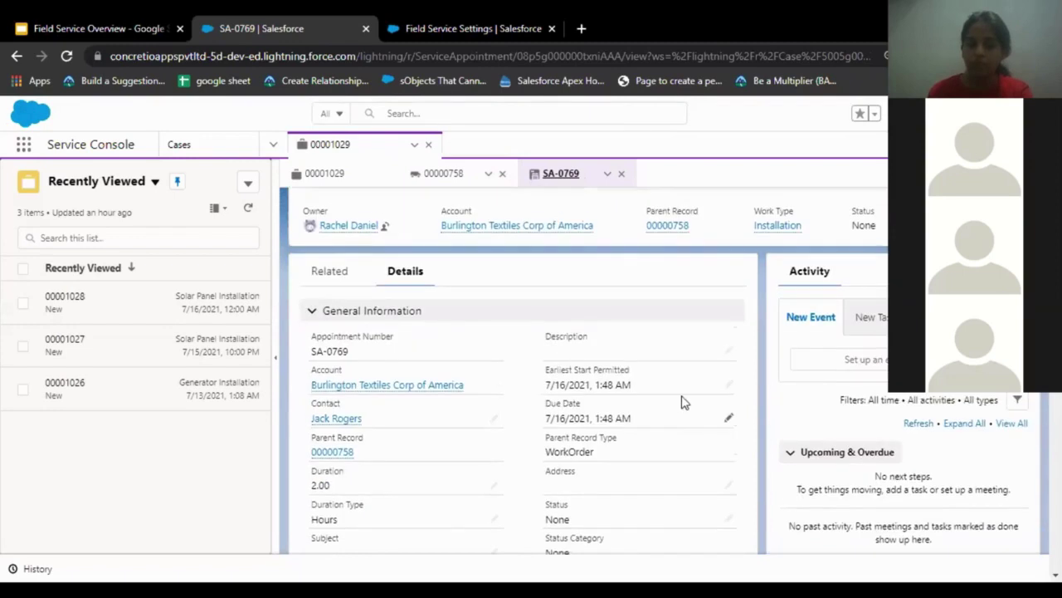
pyautogui.click(726, 421)
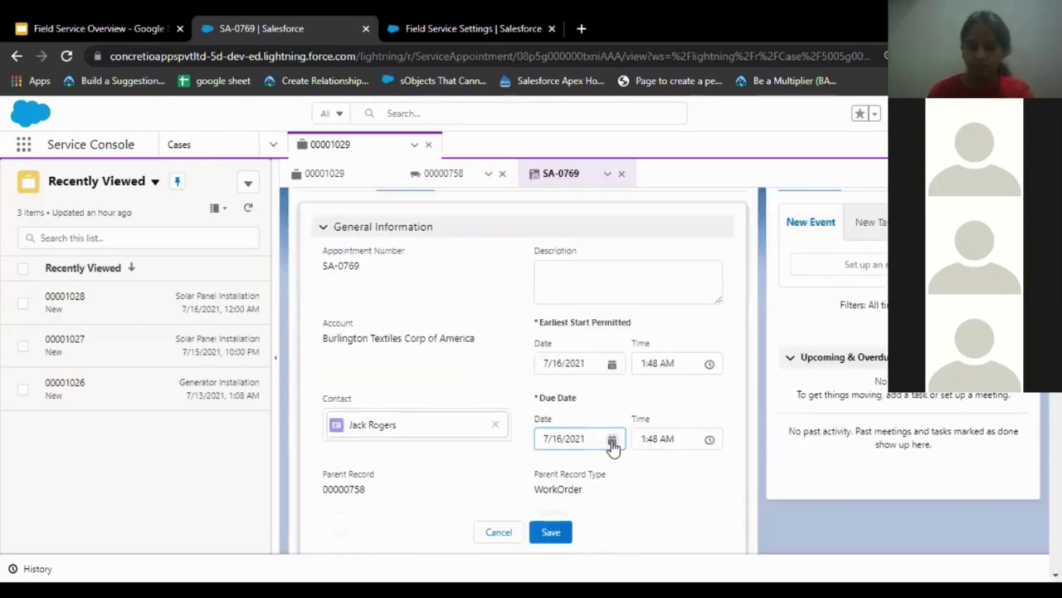
pyautogui.click(611, 440)
pyautogui.scroll(-3, 553, 531)
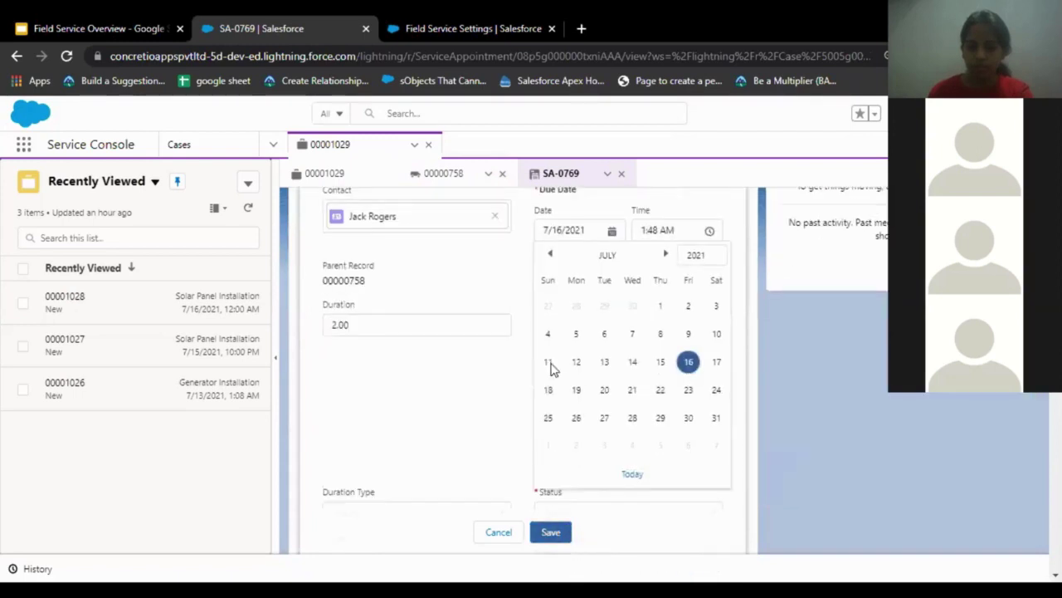
pyautogui.click(577, 390)
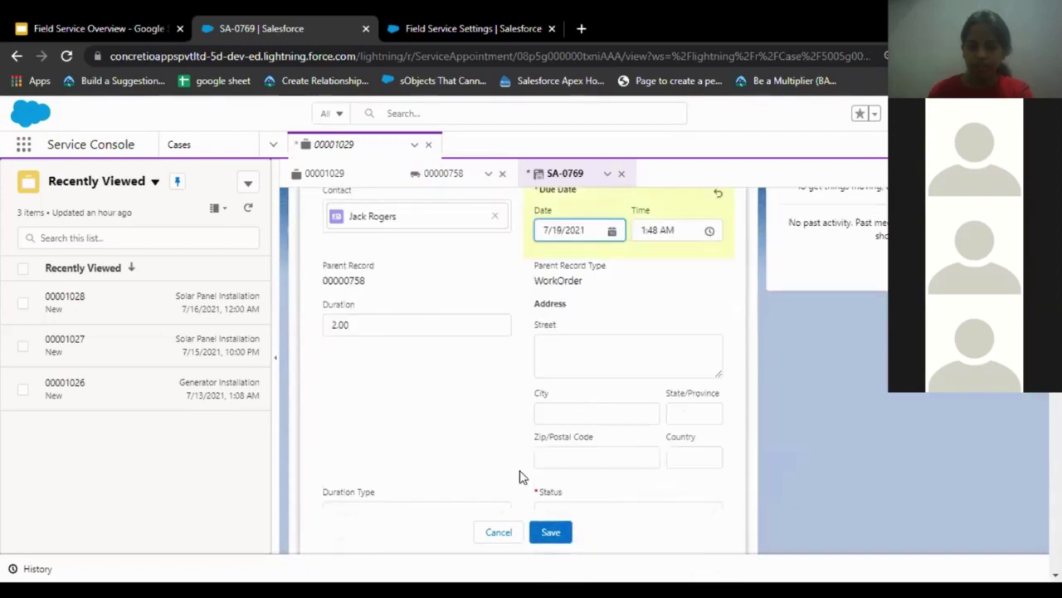
# Check the appointment's status options without changing them and enter "Solar Panel Installation" as the appointment subject.
pyautogui.scroll(-2, 526, 474)
pyautogui.click(620, 357)
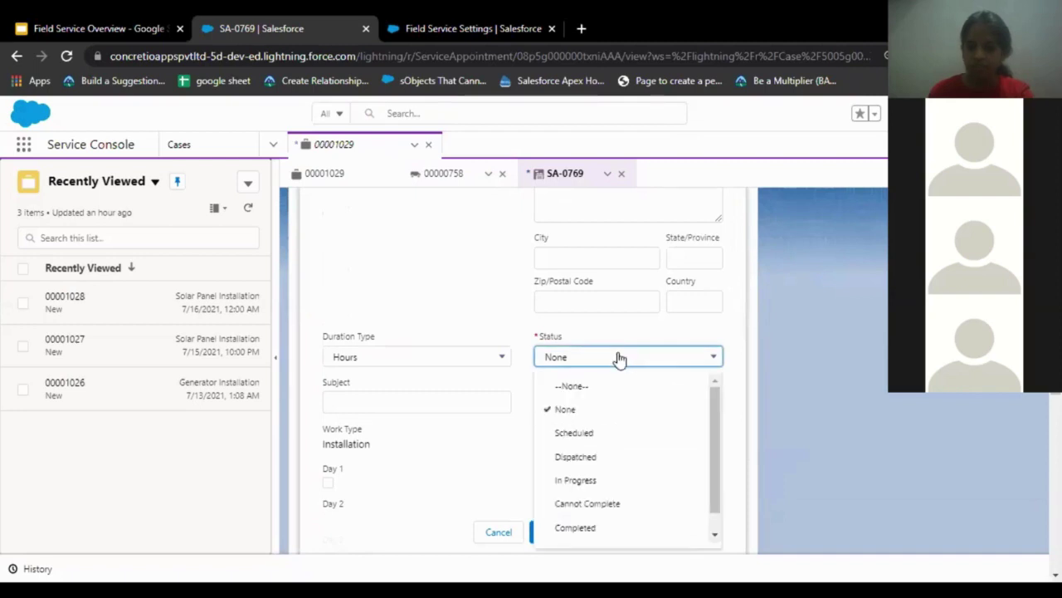
pyautogui.click(620, 357)
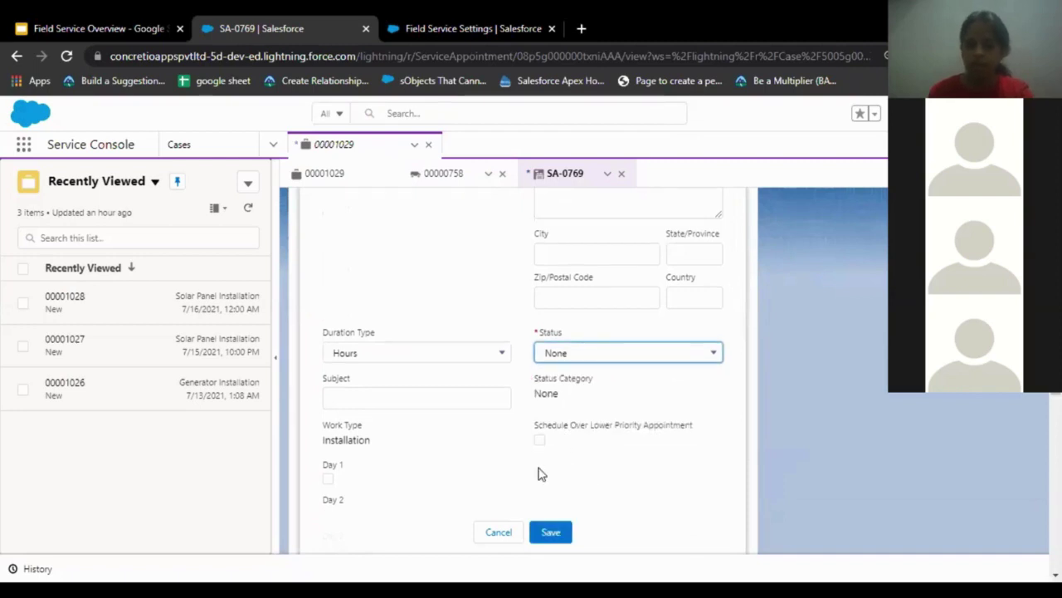
pyautogui.scroll(-2, 538, 474)
pyautogui.click(393, 278)
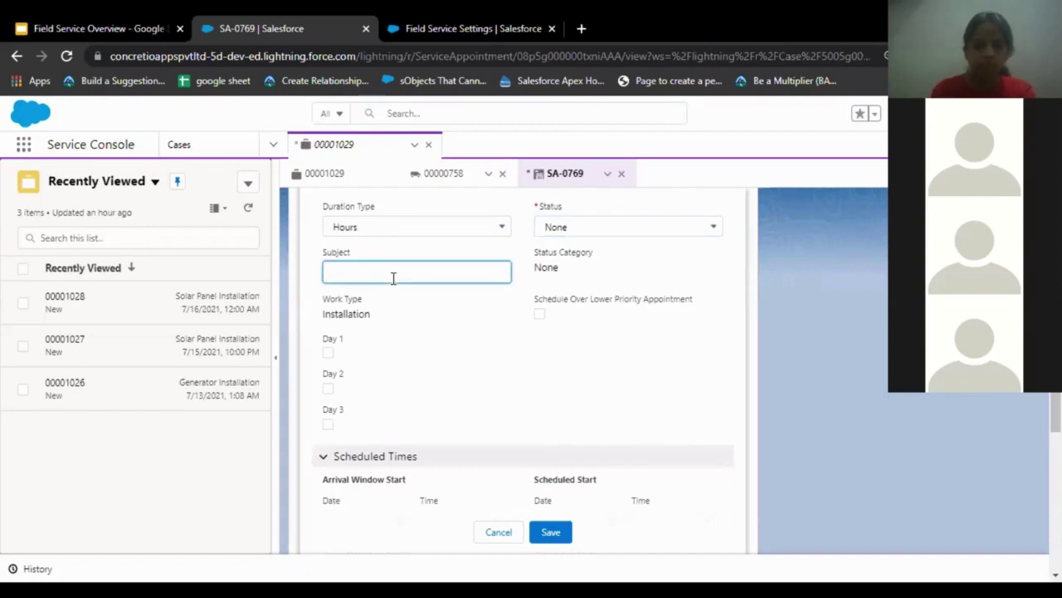
pyautogui.write('Solar')
pyautogui.press('BackSpace')
pyautogui.write('Panel Installation')
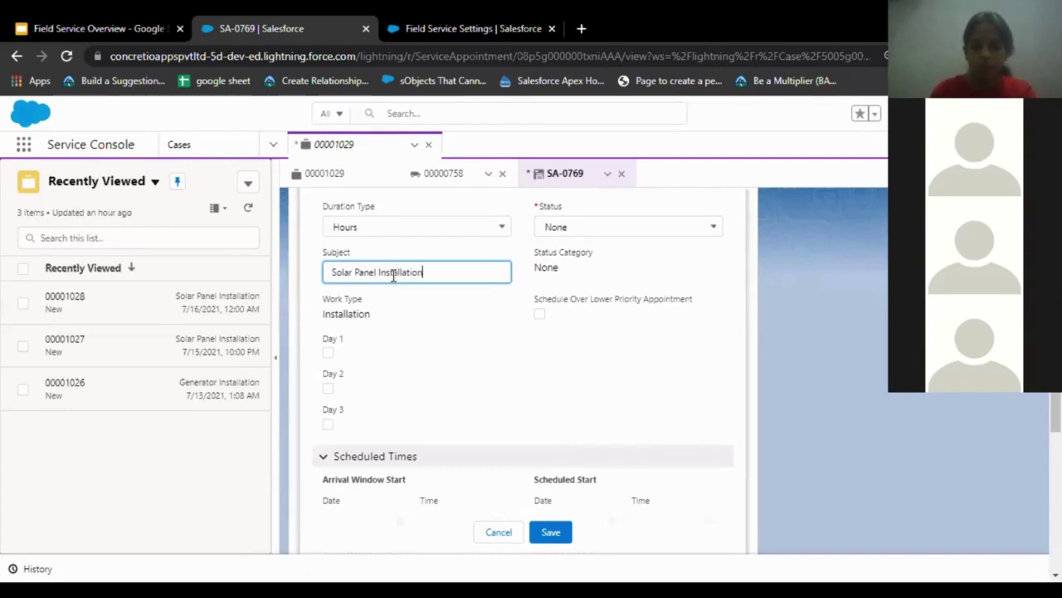
# Save the service appointment with its new due date and subject.
pyautogui.scroll(-5, 580, 344)
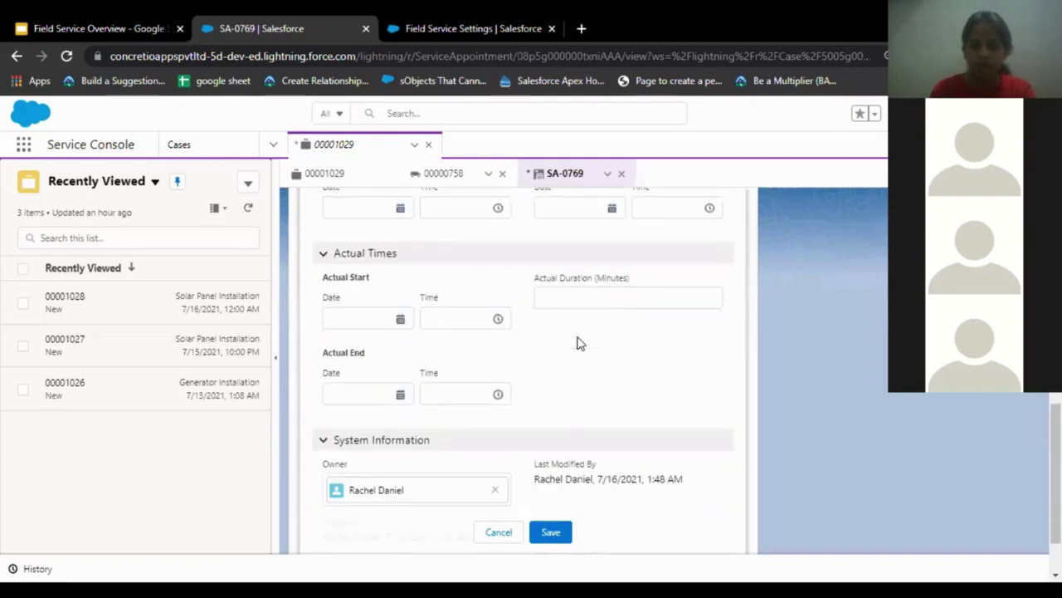
pyautogui.scroll(-1, 576, 363)
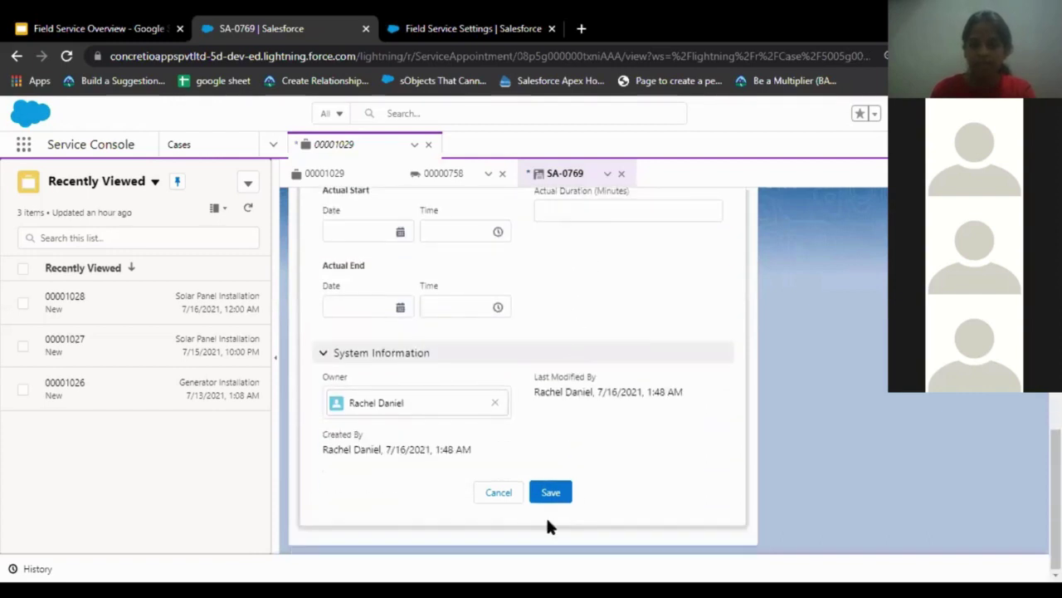
pyautogui.click(551, 492)
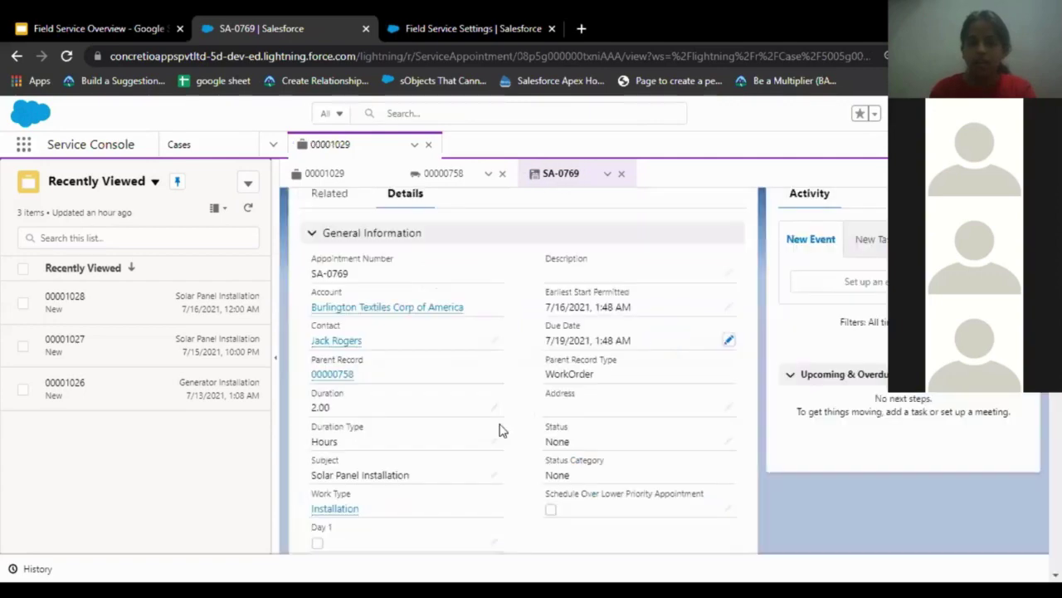
pyautogui.scroll(2, 499, 430)
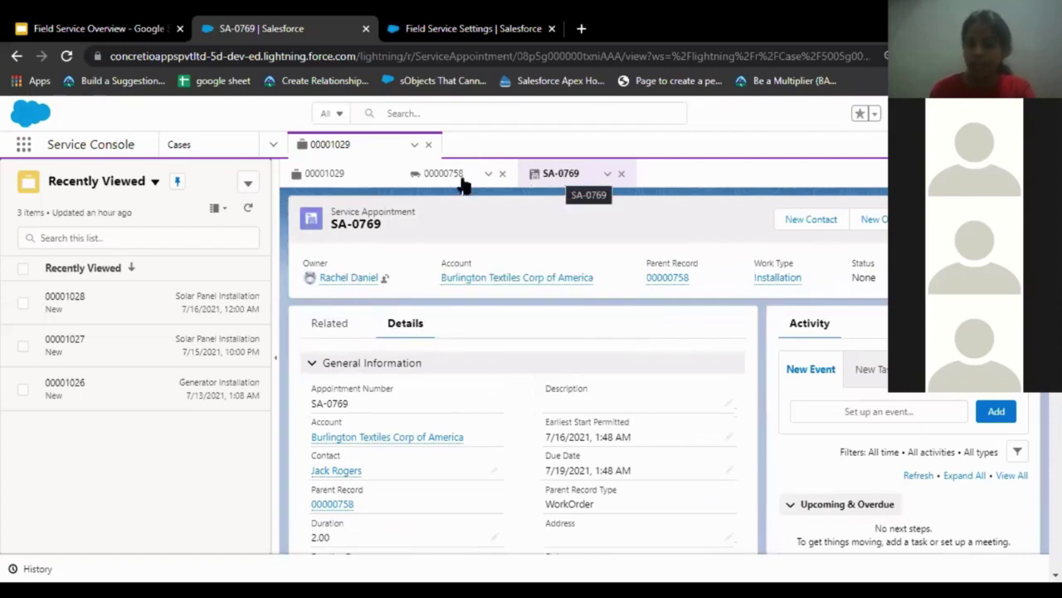
# Switch to the Field Service app, open its scheduling console and view the appointment map before returning to the Gantt.
pyautogui.click(26, 148)
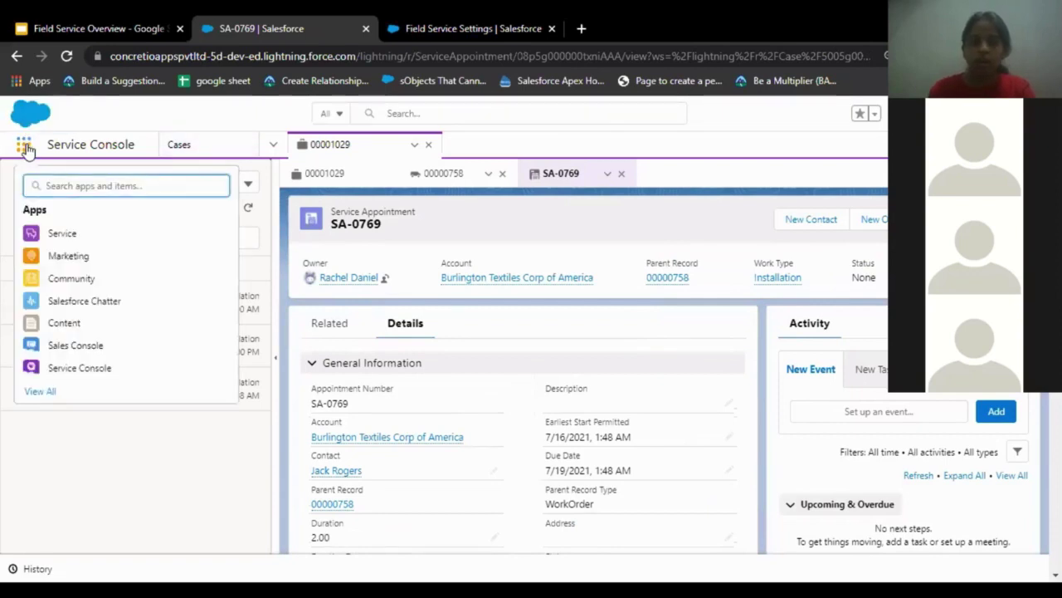
pyautogui.write('Field')
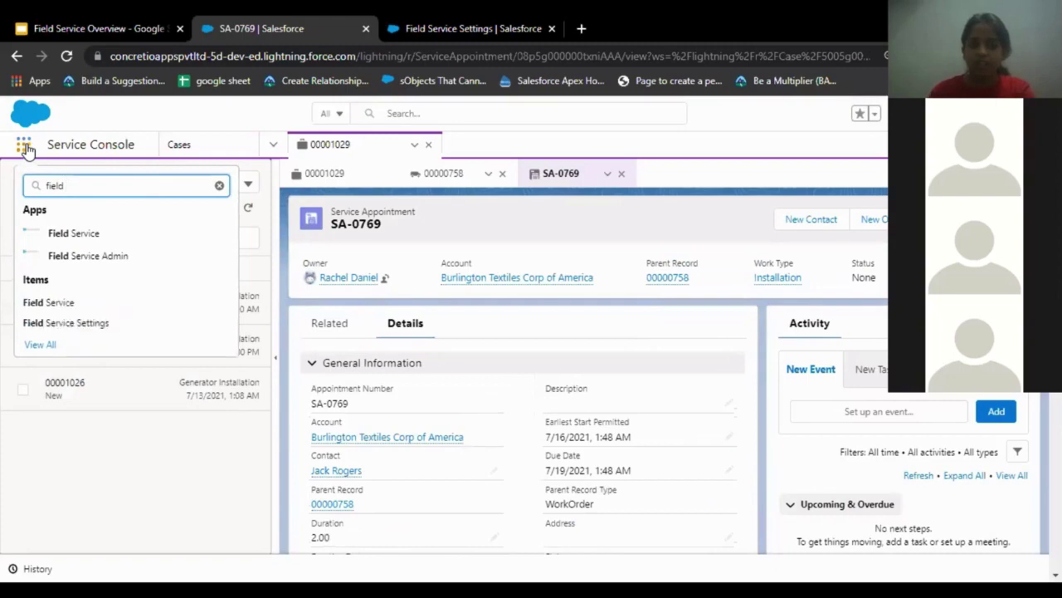
pyautogui.click(86, 240)
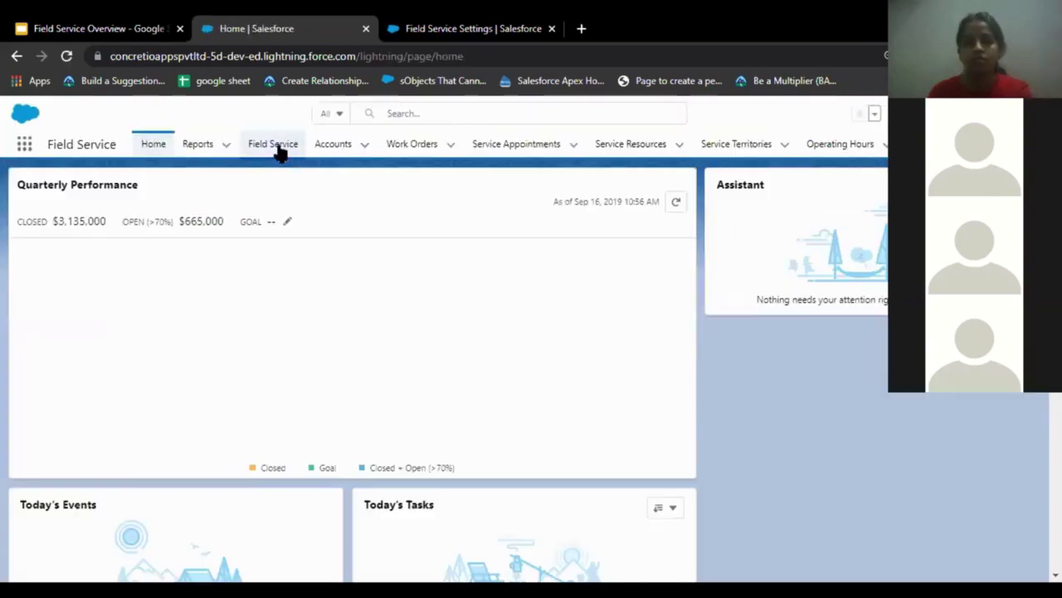
pyautogui.click(281, 151)
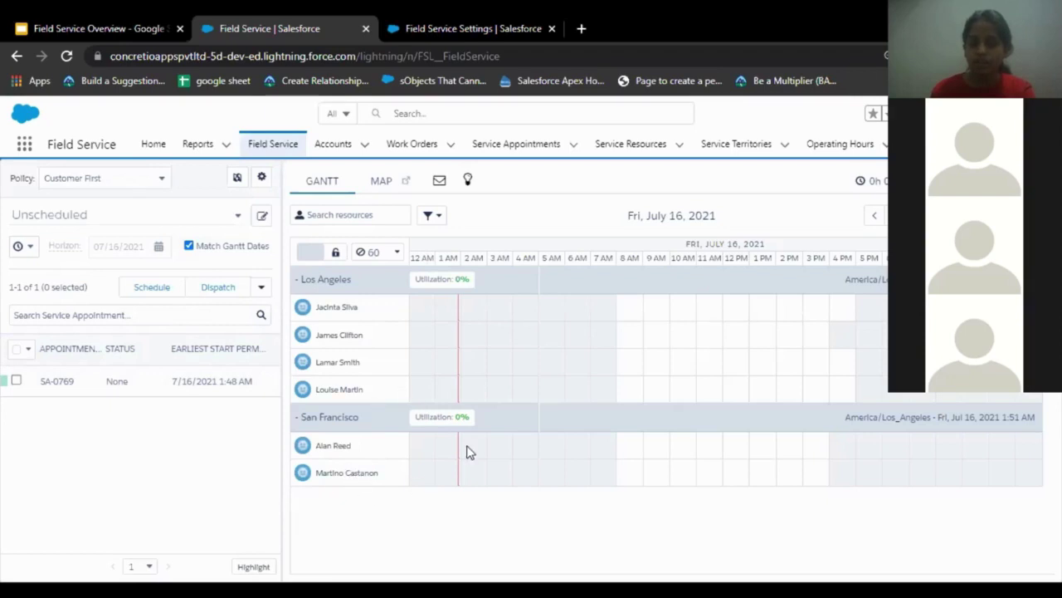
pyautogui.click(381, 184)
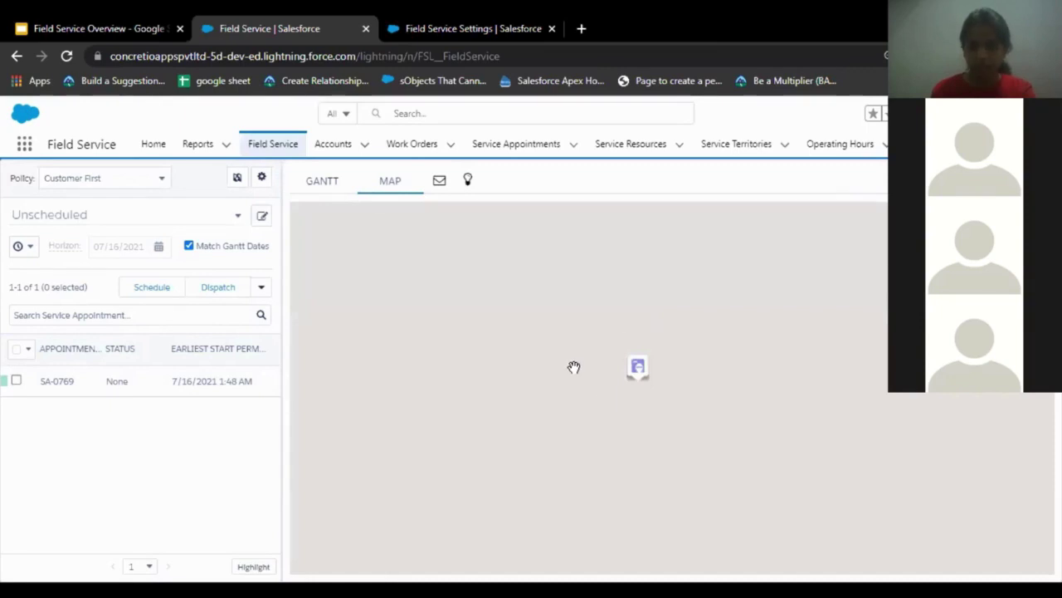
pyautogui.click(337, 179)
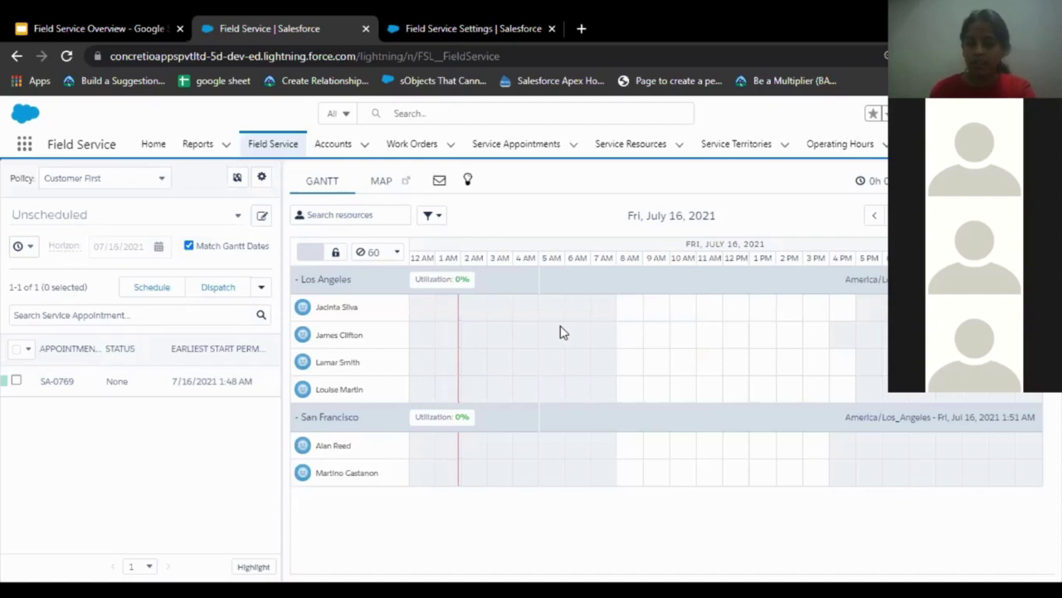
# Get candidates for the unscheduled service appointment and schedule it with the suggested resource for Fri, Jul 16, 2021 at 8:00 AM.
pyautogui.click(117, 380)
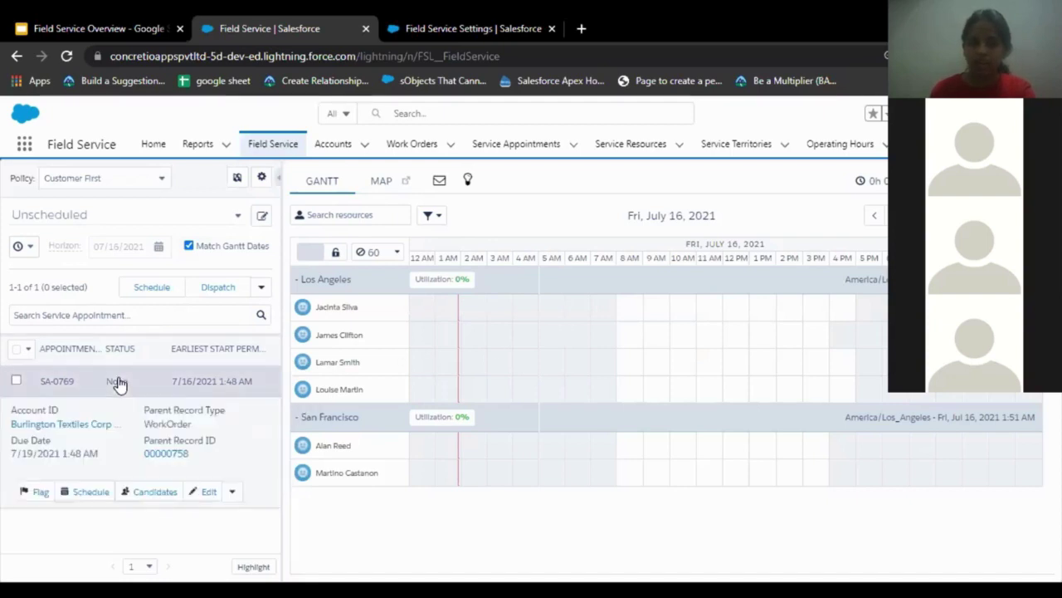
pyautogui.click(152, 492)
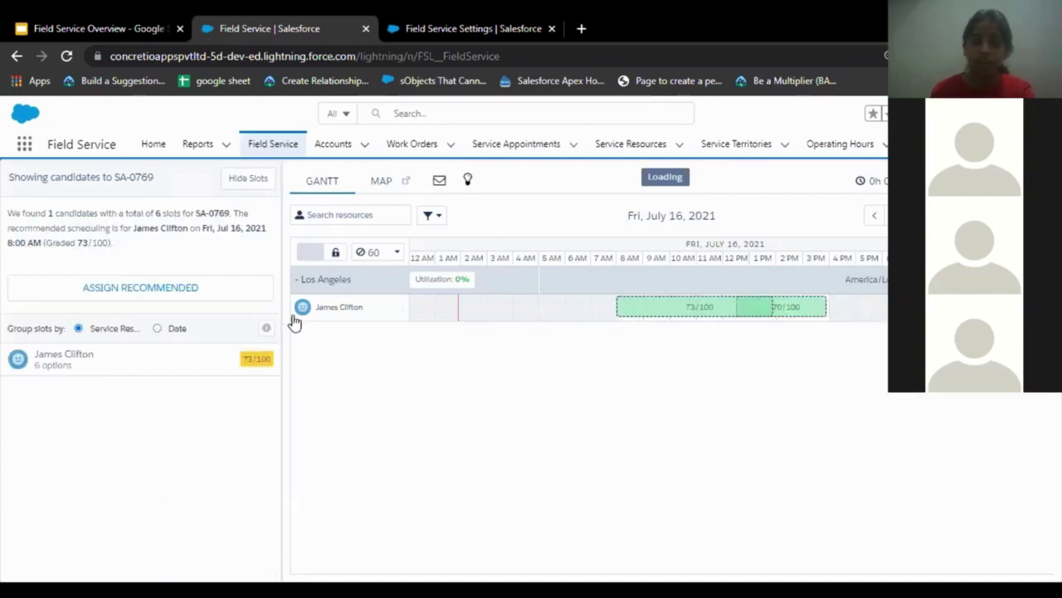
pyautogui.click(255, 360)
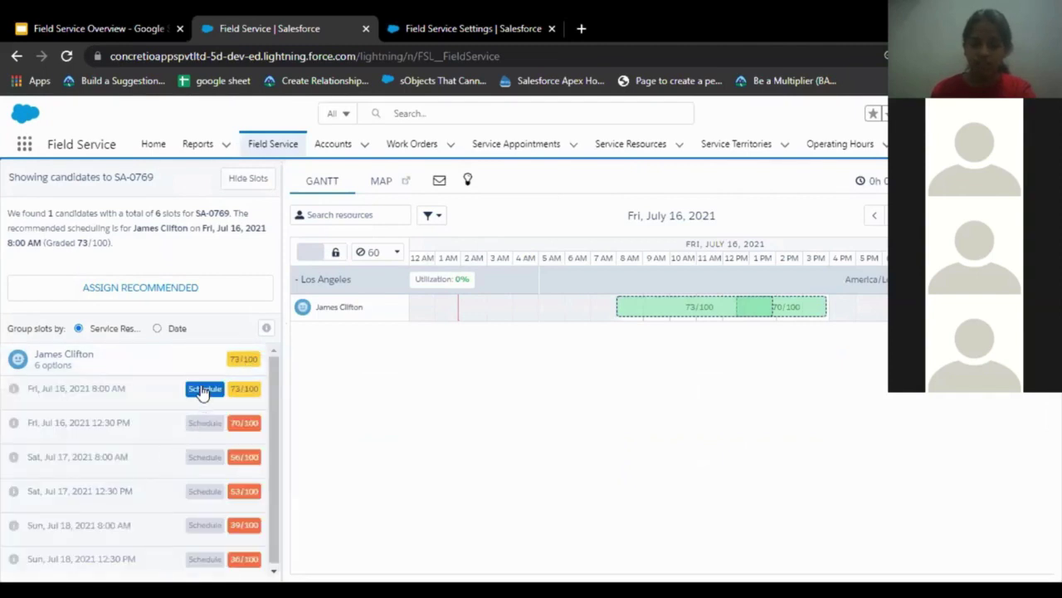
pyautogui.click(203, 389)
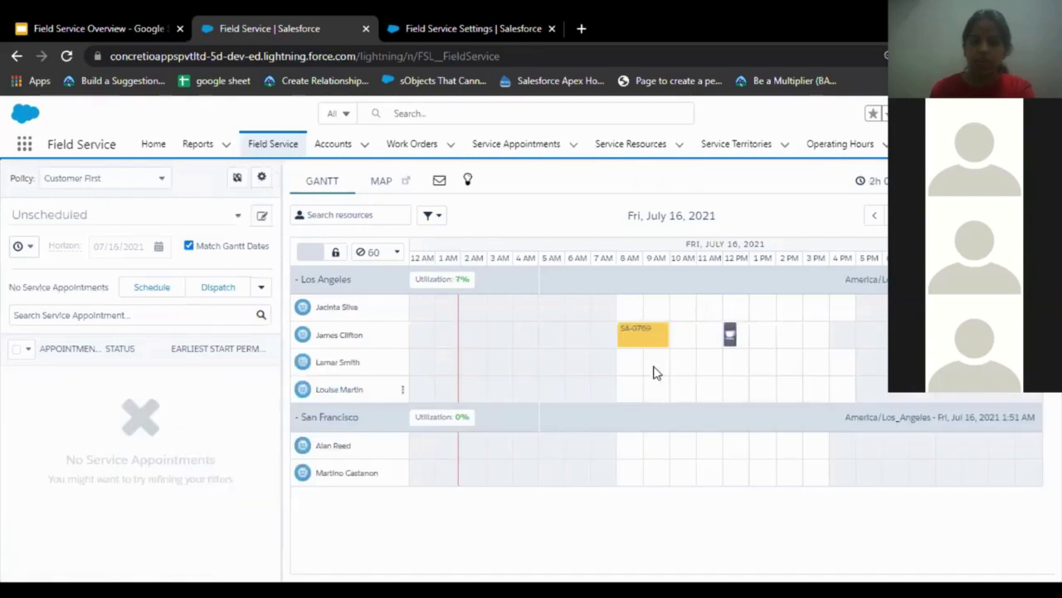
# Change the scheduled appointment's status to Dispatched in the Gantt and check its summary.
pyautogui.moveTo(650, 346)
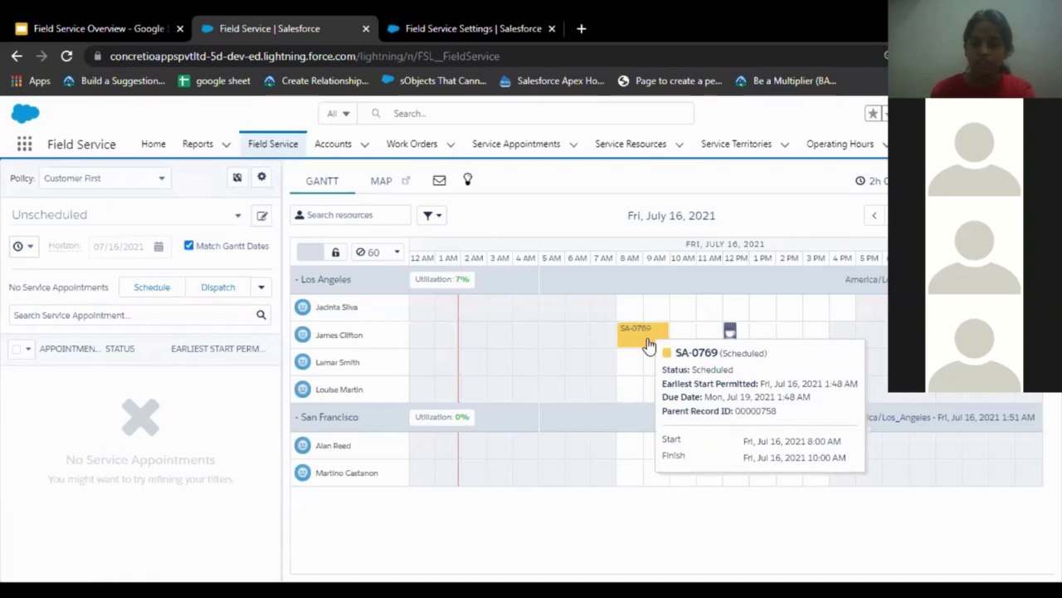
pyautogui.rightClick(649, 346)
pyautogui.moveTo(674, 453)
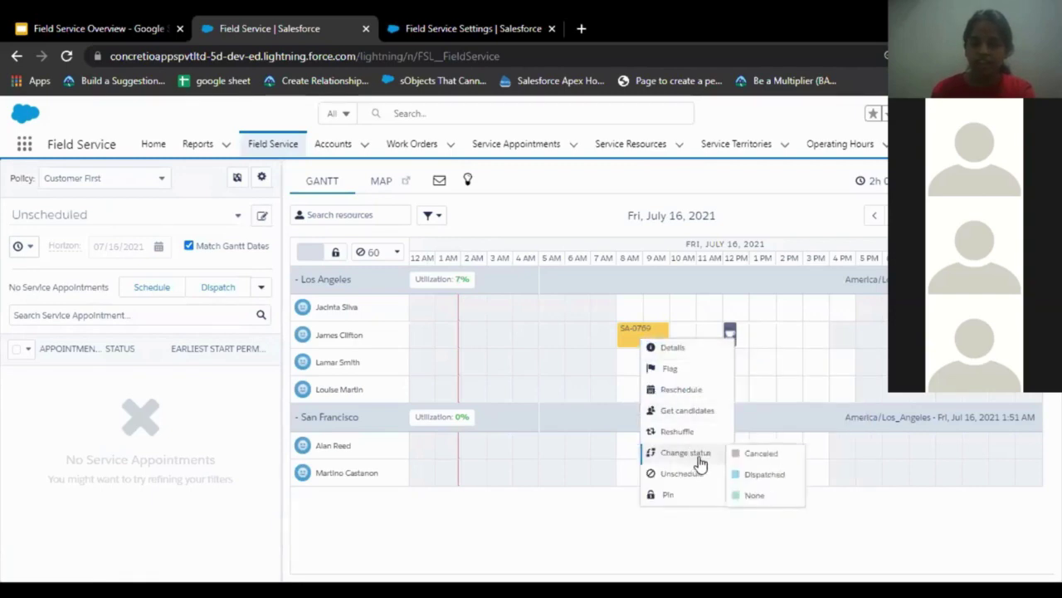
pyautogui.click(746, 479)
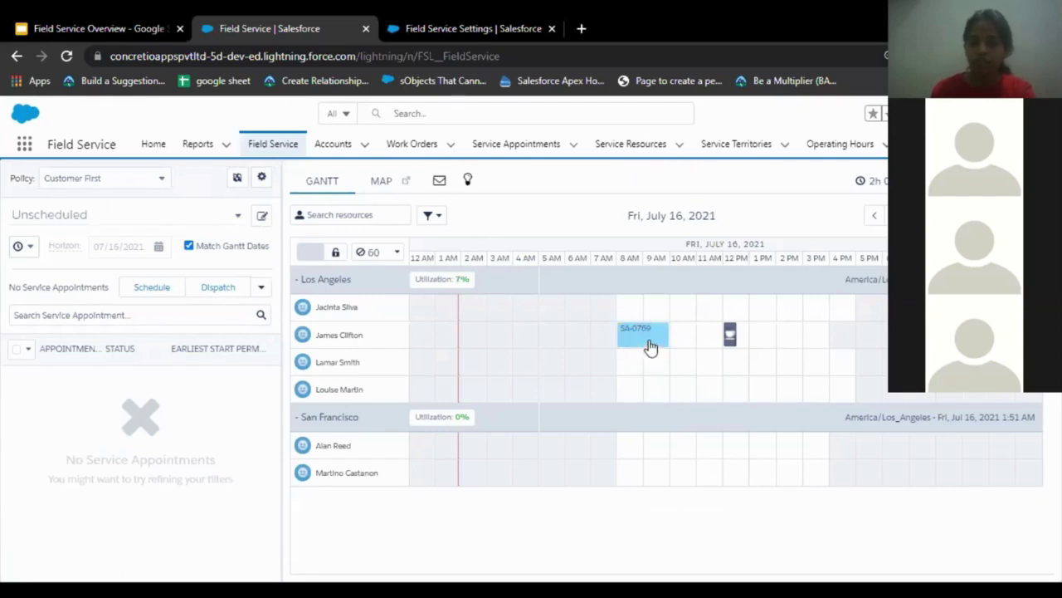
pyautogui.moveTo(647, 330)
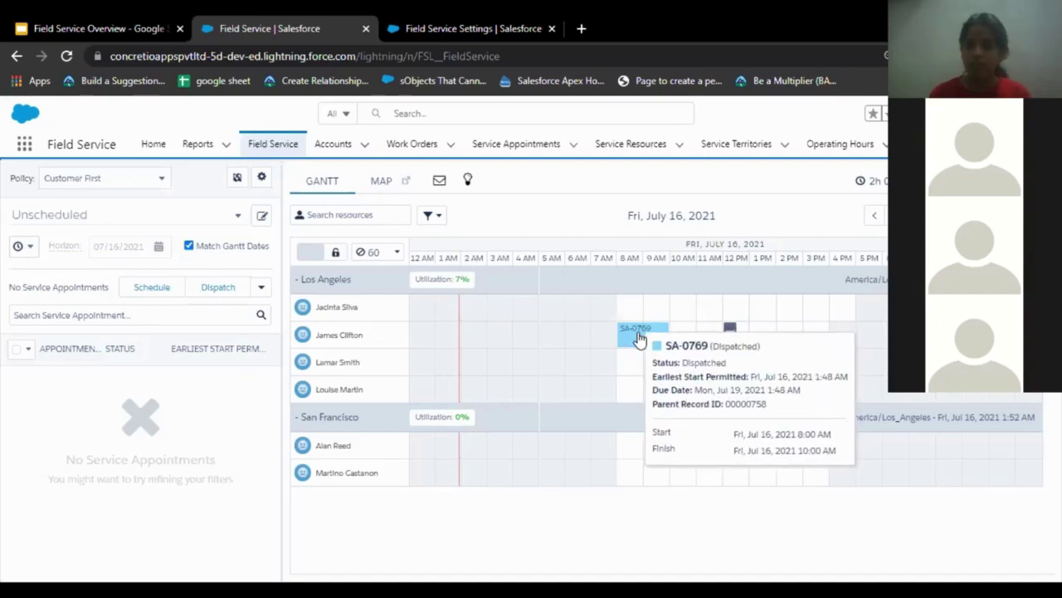
# Examine the dispatched appointment's details, related records and service reports, and return to the service appointments list.
pyautogui.click(508, 147)
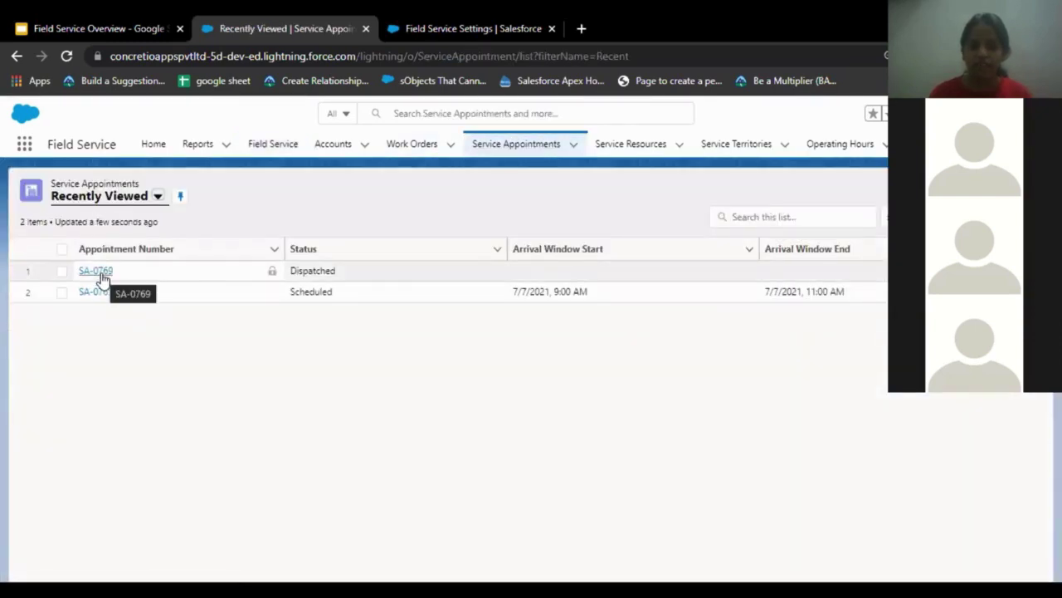
pyautogui.click(101, 274)
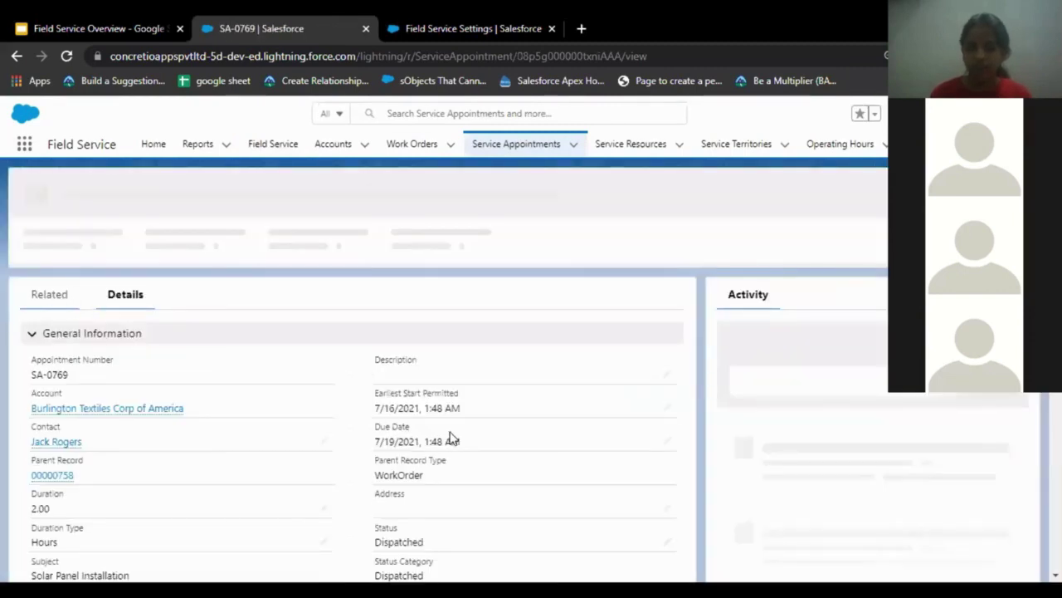
pyautogui.scroll(-3, 450, 437)
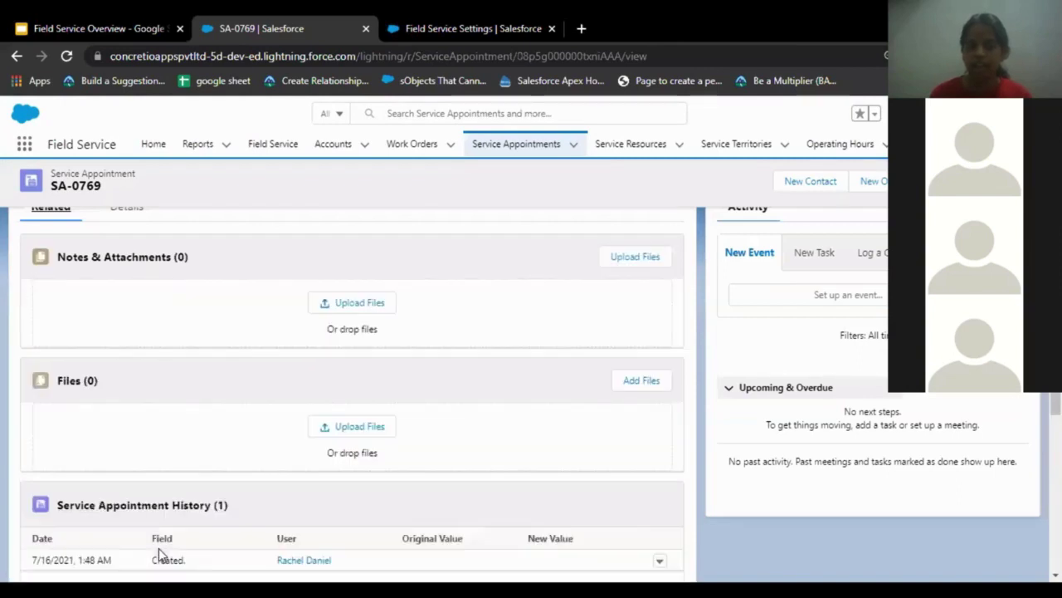
pyautogui.scroll(-3, 159, 548)
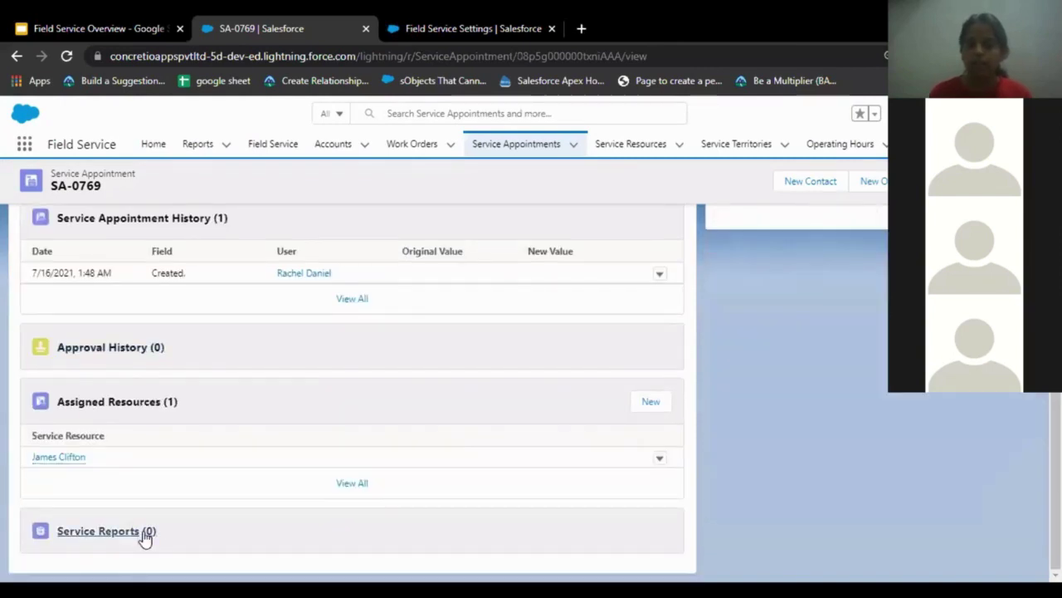
pyautogui.click(142, 533)
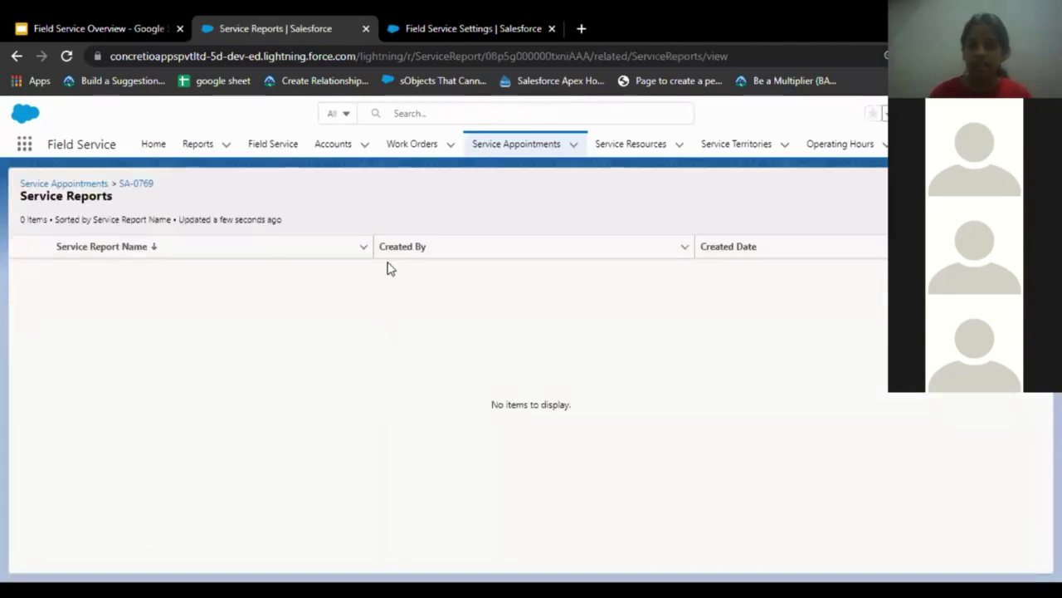
pyautogui.click(95, 183)
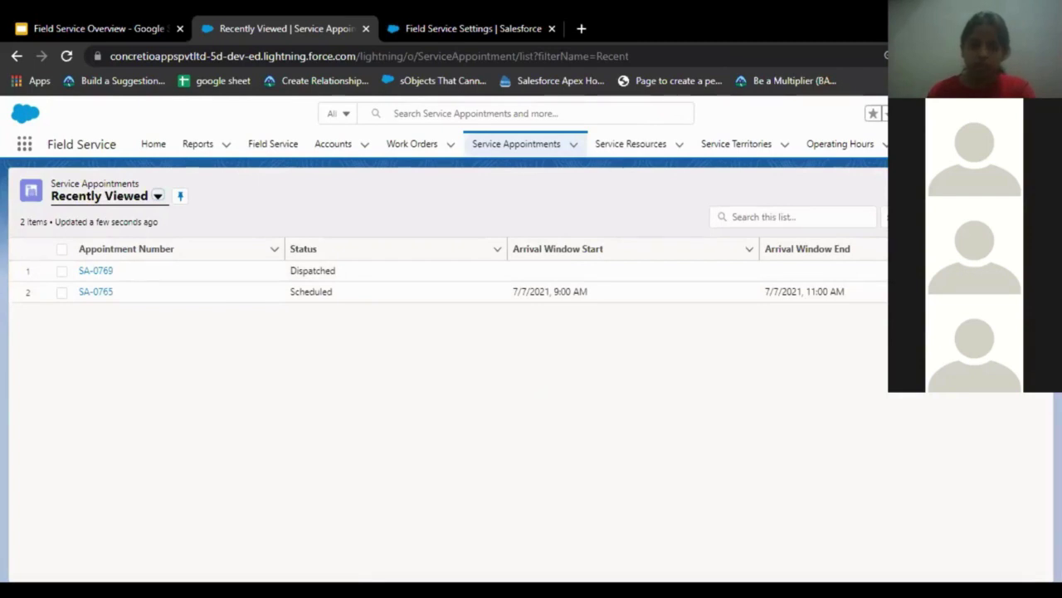
# Switch to the Field Service Overview presentation in Google Slides and start the slideshow from the "Benefits of Field Service" slide.
pyautogui.click(98, 29)
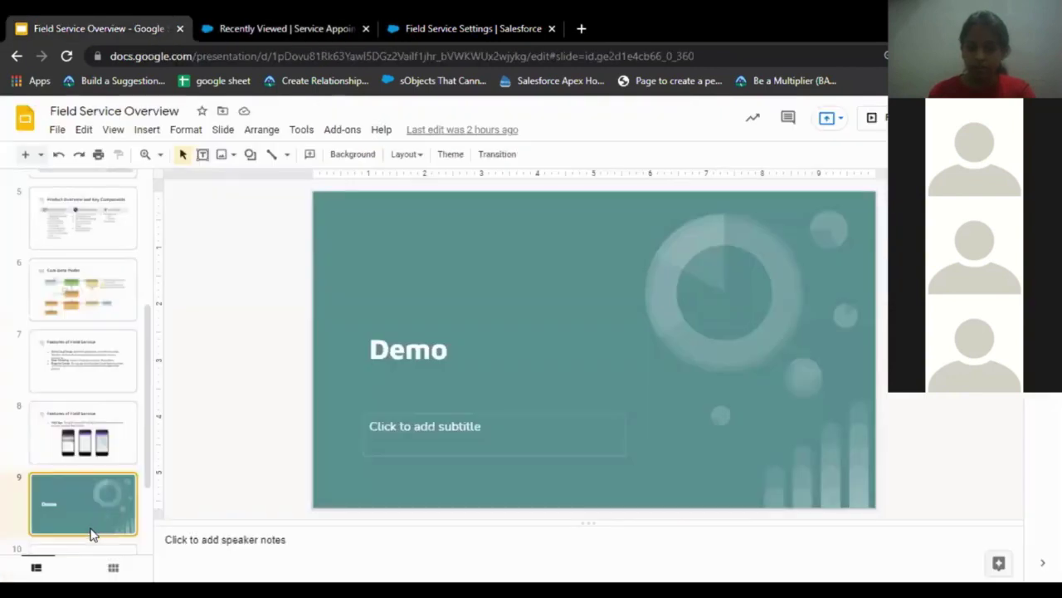
pyautogui.scroll(-2, 92, 532)
pyautogui.click(93, 456)
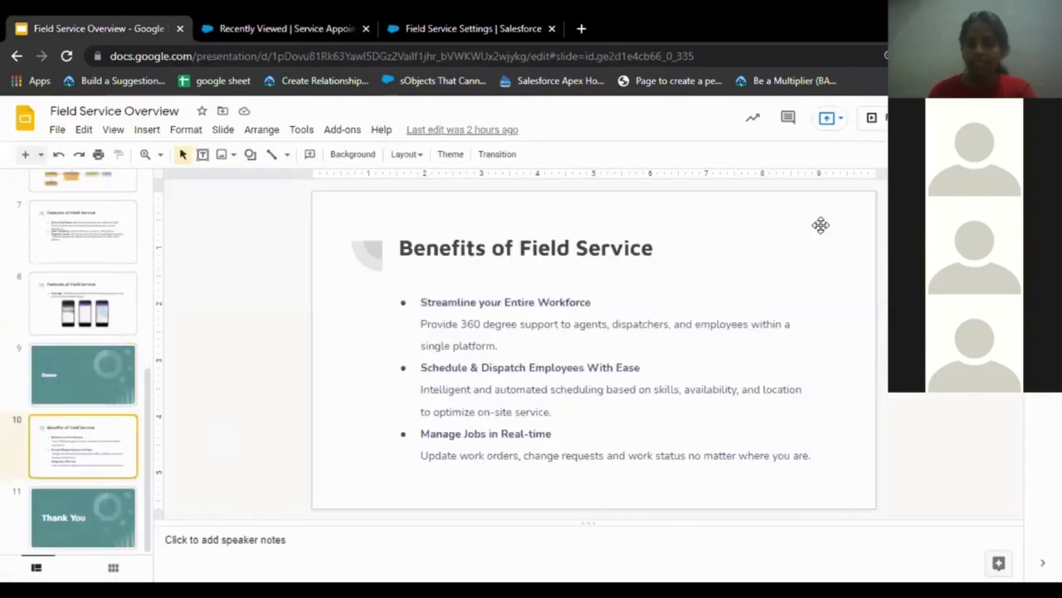
pyautogui.click(882, 117)
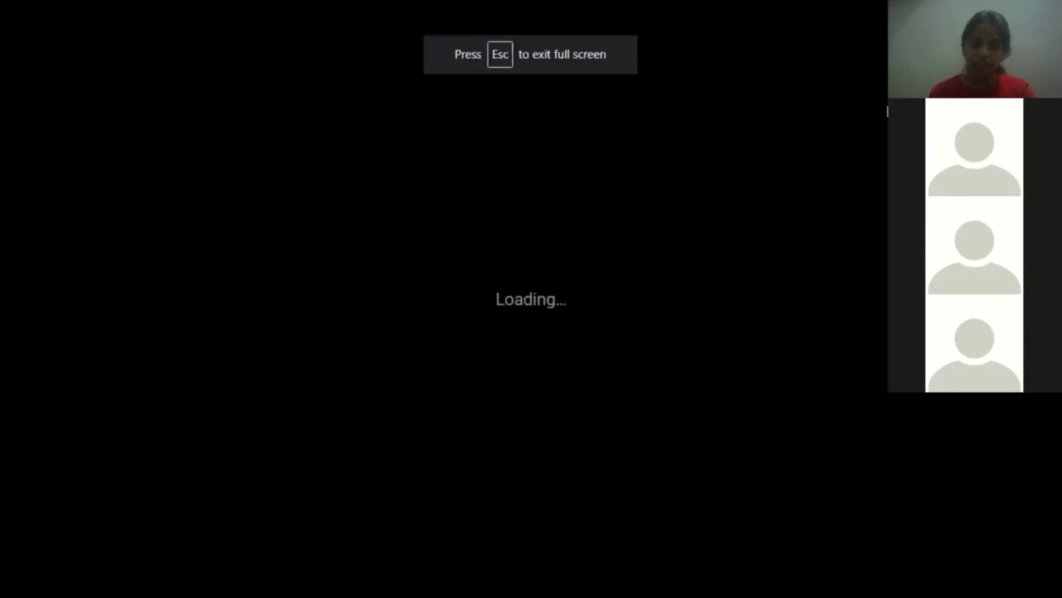